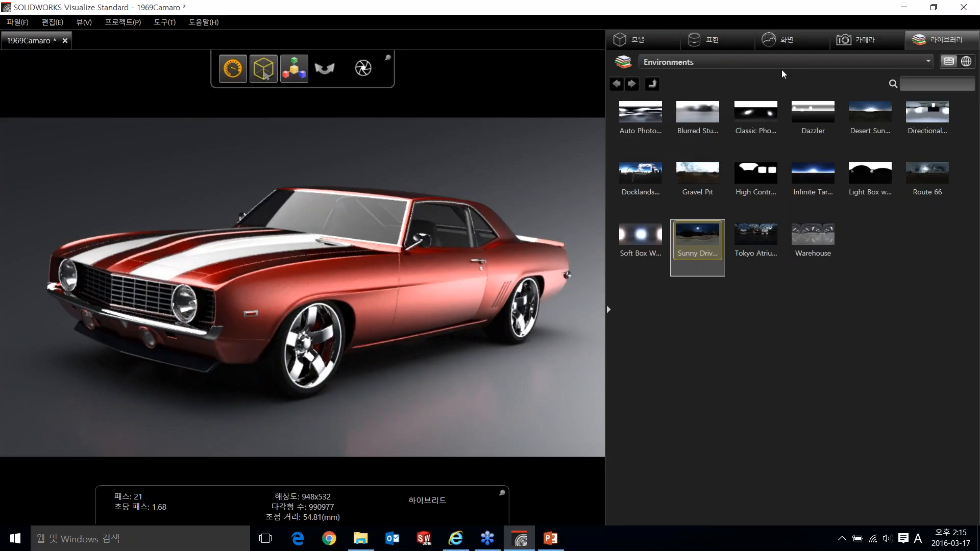
- Show the Appearances category of the content library
{"action": "left_click", "coordinate": [782, 68]}
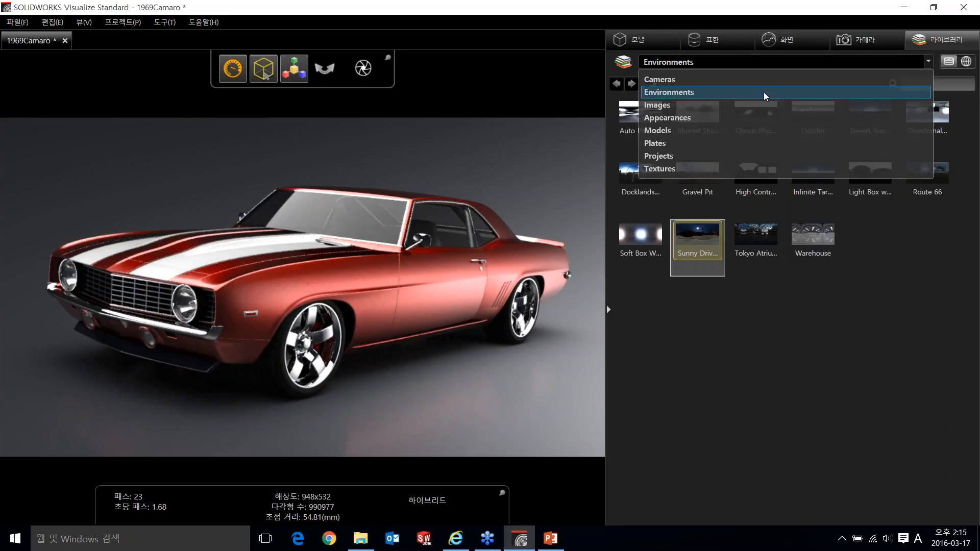
{"action": "left_click", "coordinate": [747, 118]}
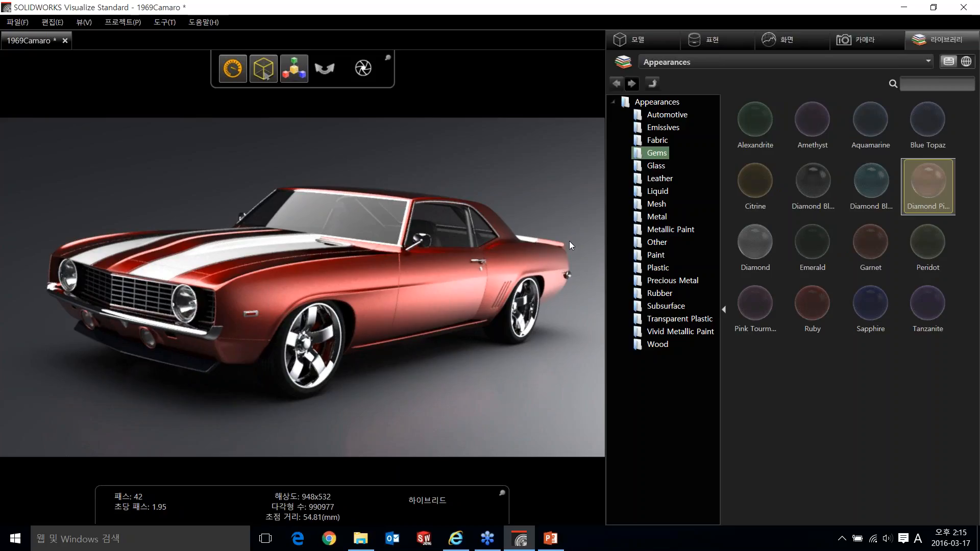
- Review the general, 3D viewport, user interface and import options, and cancel without changing any setting
{"action": "left_click", "coordinate": [173, 23]}
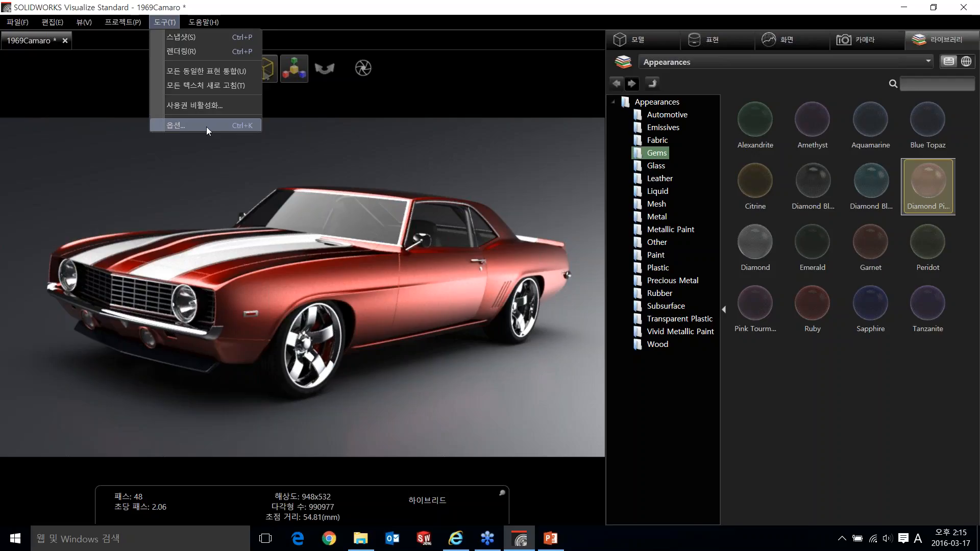
{"action": "left_click", "coordinate": [206, 126]}
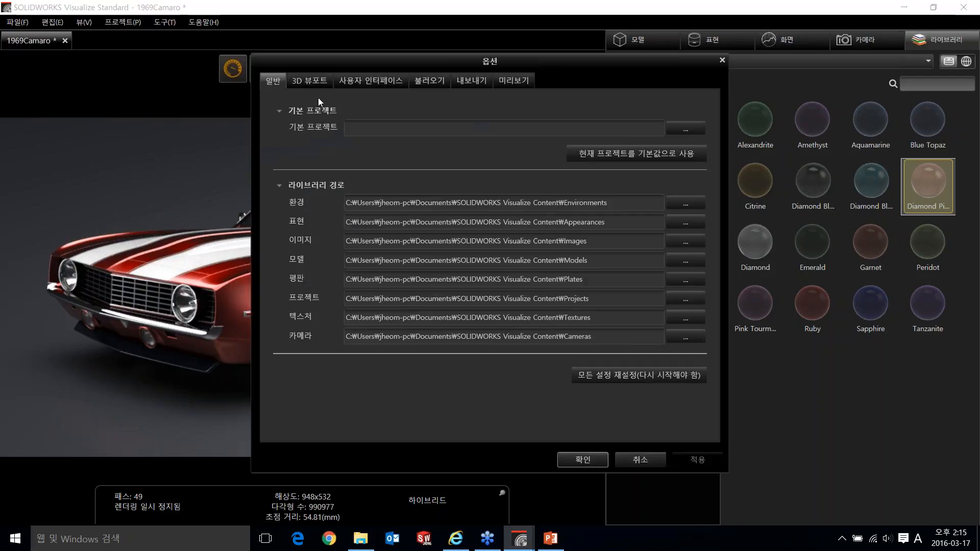
{"action": "left_click", "coordinate": [309, 82]}
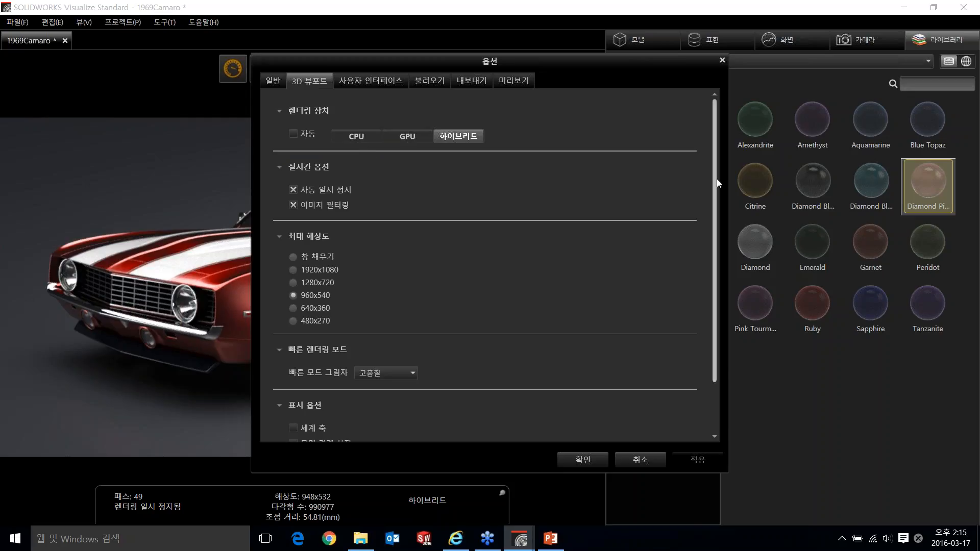
{"action": "left_click_drag", "start_coordinate": [715, 177], "coordinate": [715, 223]}
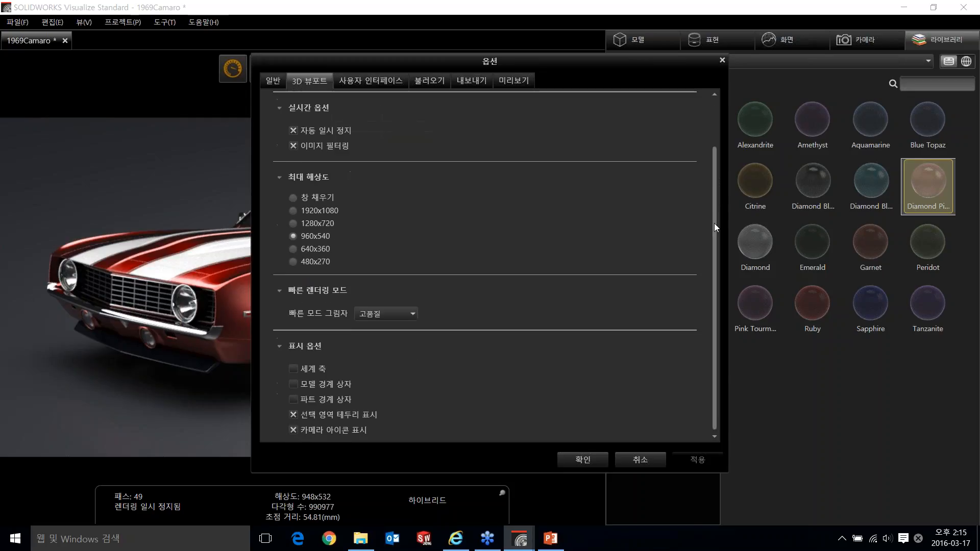
{"action": "left_click", "coordinate": [368, 81]}
{"action": "left_click", "coordinate": [437, 84]}
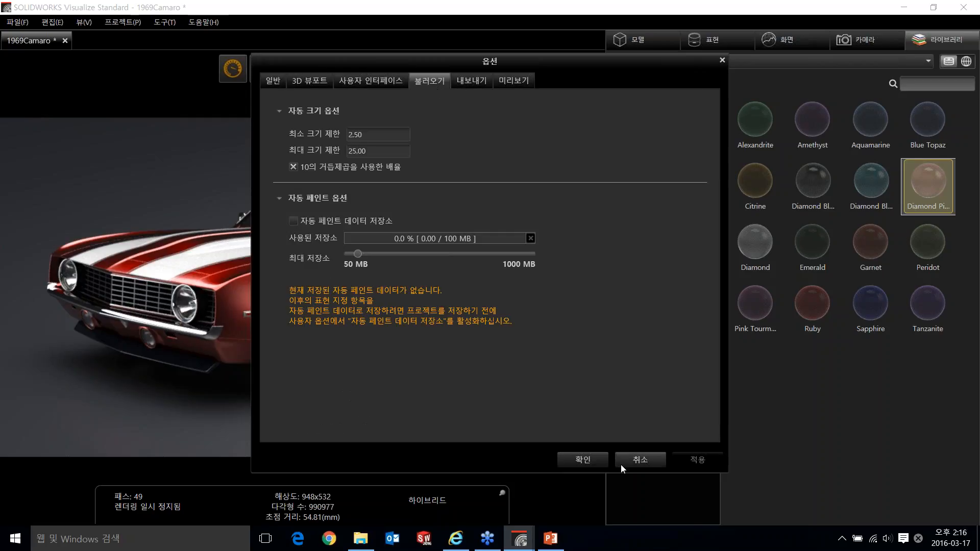
{"action": "left_click", "coordinate": [635, 461]}
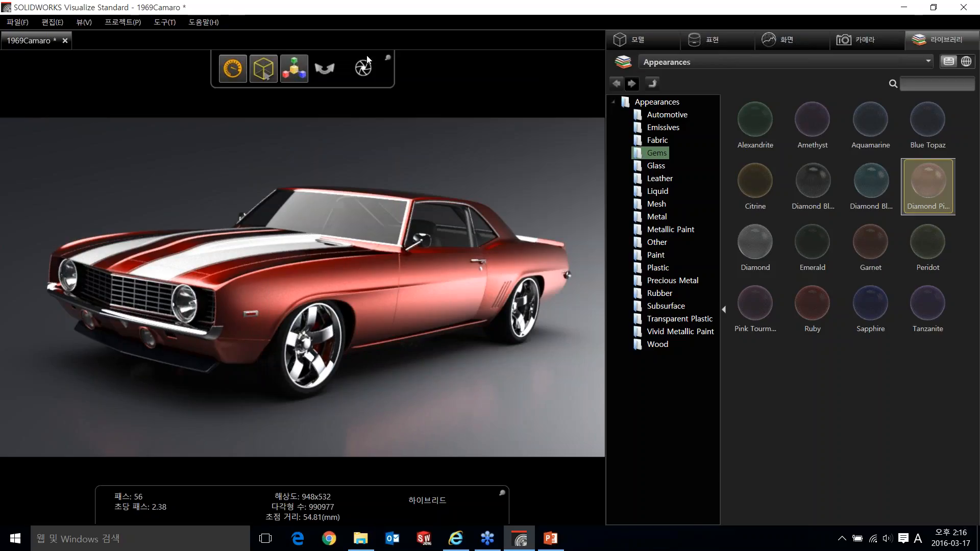
- Switch the viewport's render mode to Preview
{"action": "mouse_move", "coordinate": [369, 62]}
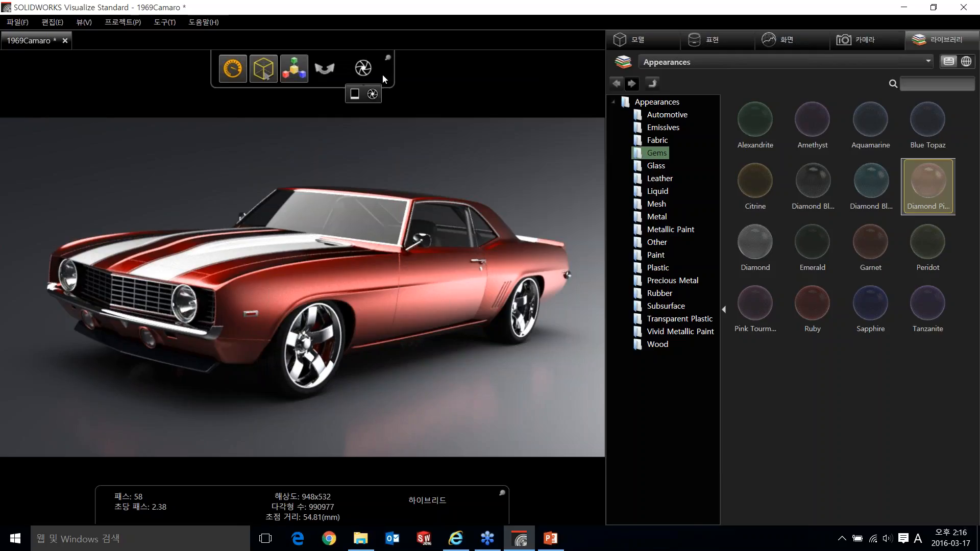
{"action": "mouse_move", "coordinate": [233, 72]}
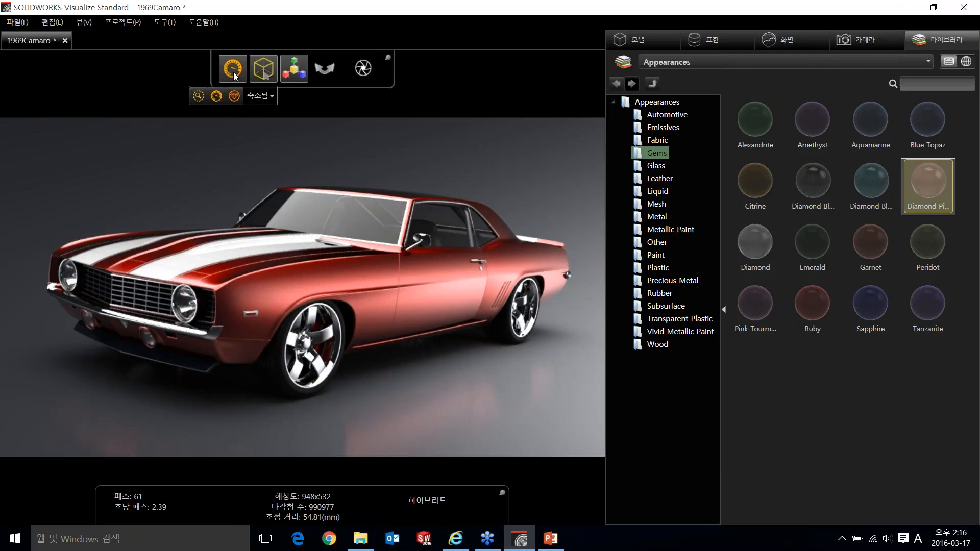
{"action": "left_click", "coordinate": [199, 97]}
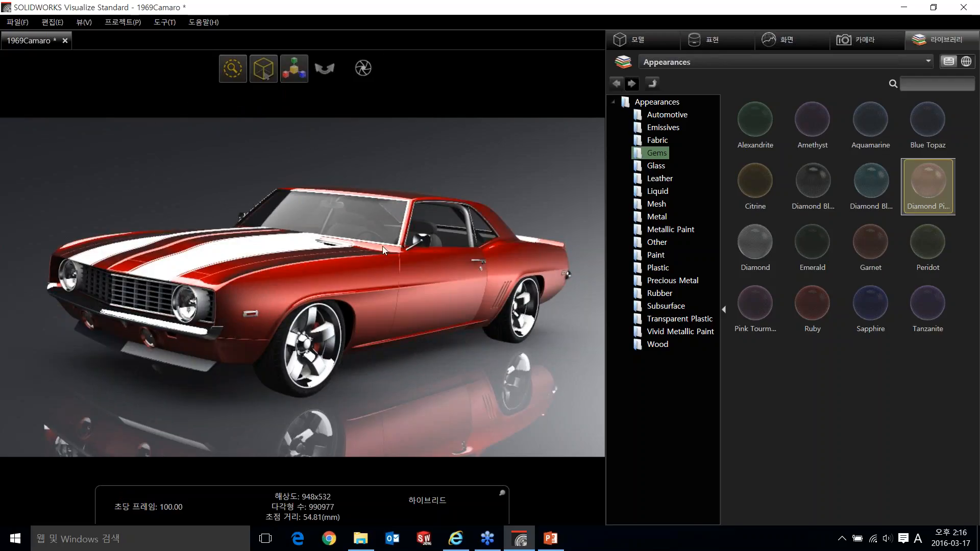
{"action": "mouse_move", "coordinate": [232, 80]}
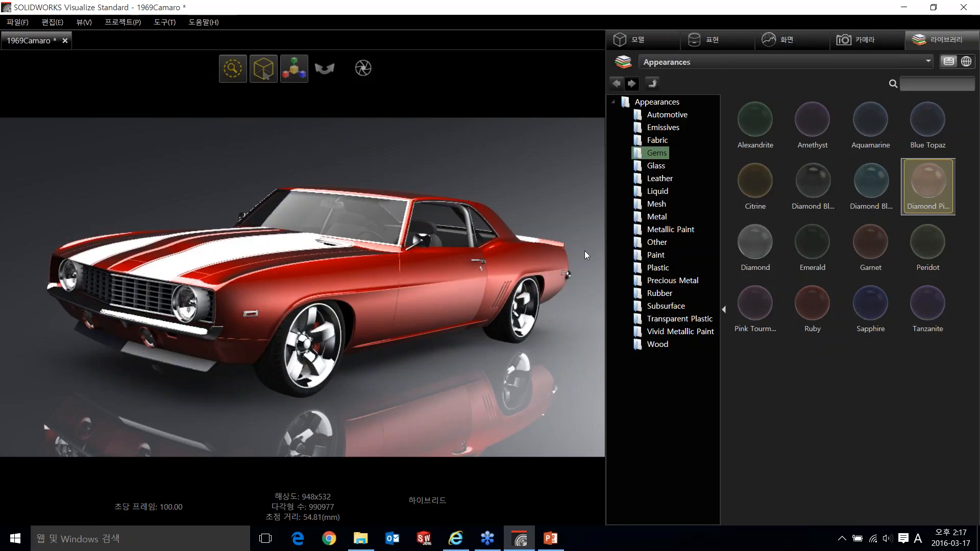
- Apply the Blue Paint appearance from the library's Paint category to the red car body
{"action": "left_click", "coordinate": [856, 66]}
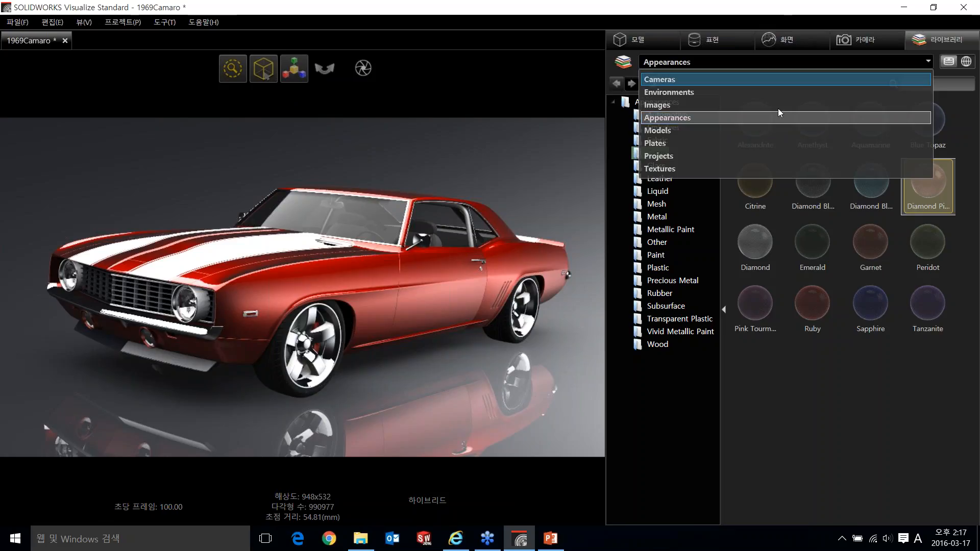
{"action": "left_click", "coordinate": [739, 116]}
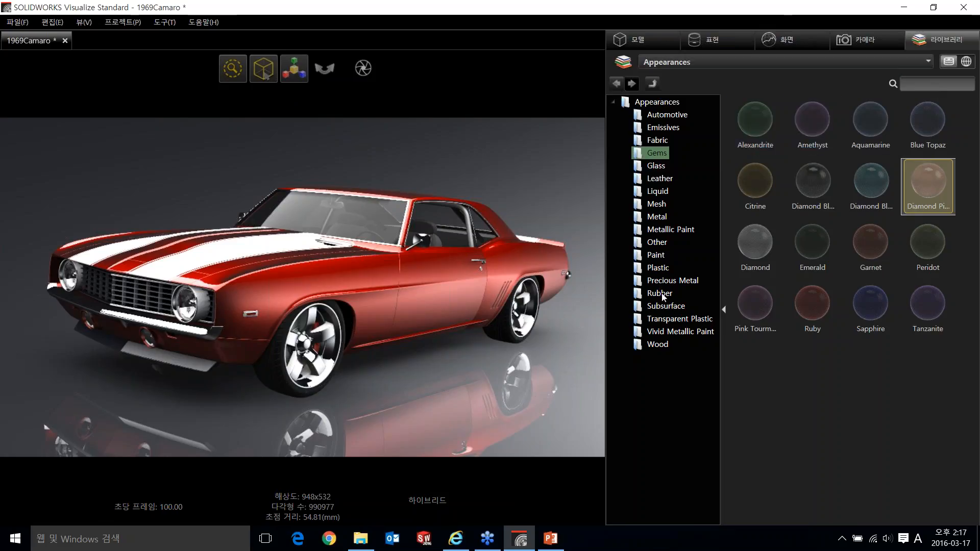
{"action": "left_click", "coordinate": [656, 257]}
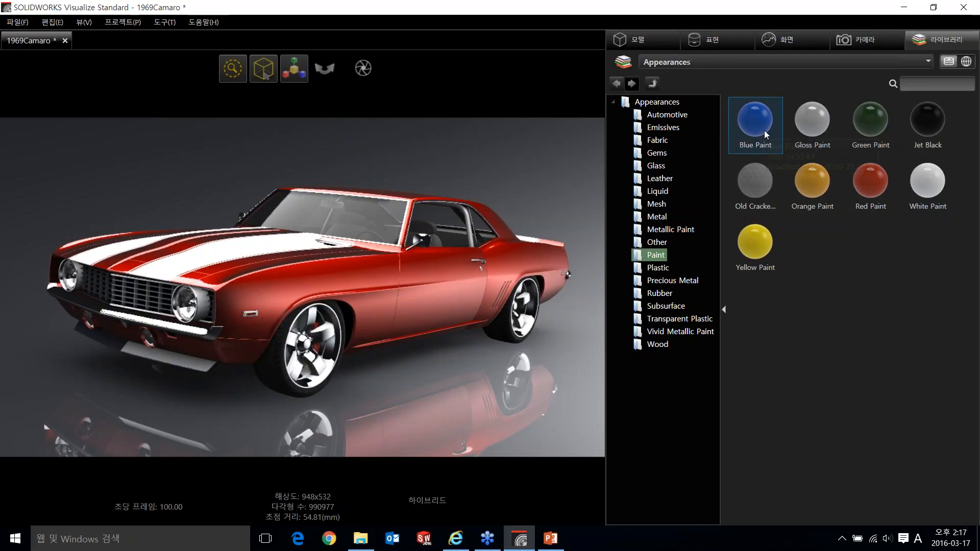
{"action": "mouse_move", "coordinate": [764, 130]}
{"action": "left_mouse_down"}
{"action": "mouse_move", "coordinate": [773, 140]}
{"action": "mouse_move", "coordinate": [482, 273]}
{"action": "mouse_move", "coordinate": [445, 230]}
{"action": "mouse_move", "coordinate": [346, 242]}
{"action": "mouse_move", "coordinate": [331, 255]}
{"action": "mouse_move", "coordinate": [299, 249]}
{"action": "mouse_move", "coordinate": [331, 283]}
{"action": "left_mouse_up"}
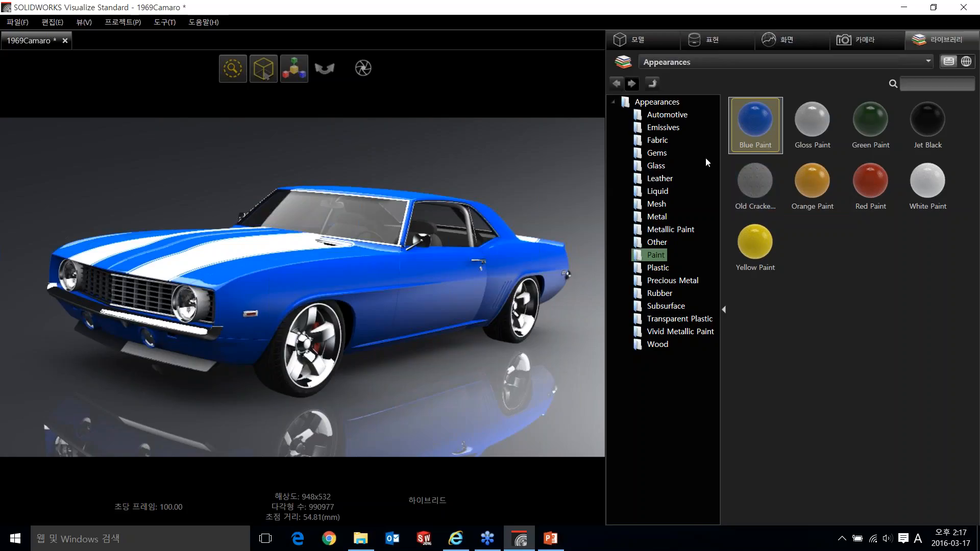
- Apply the Dark Tinted glass appearance from the library's Glass category to the car's windshield
{"action": "left_click", "coordinate": [659, 168]}
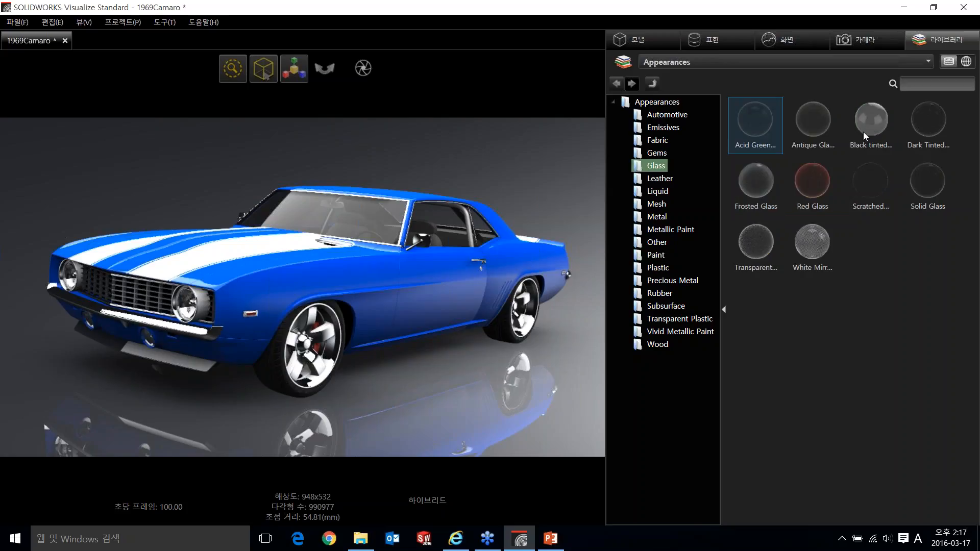
{"action": "left_click_drag", "start_coordinate": [928, 125], "coordinate": [352, 218]}
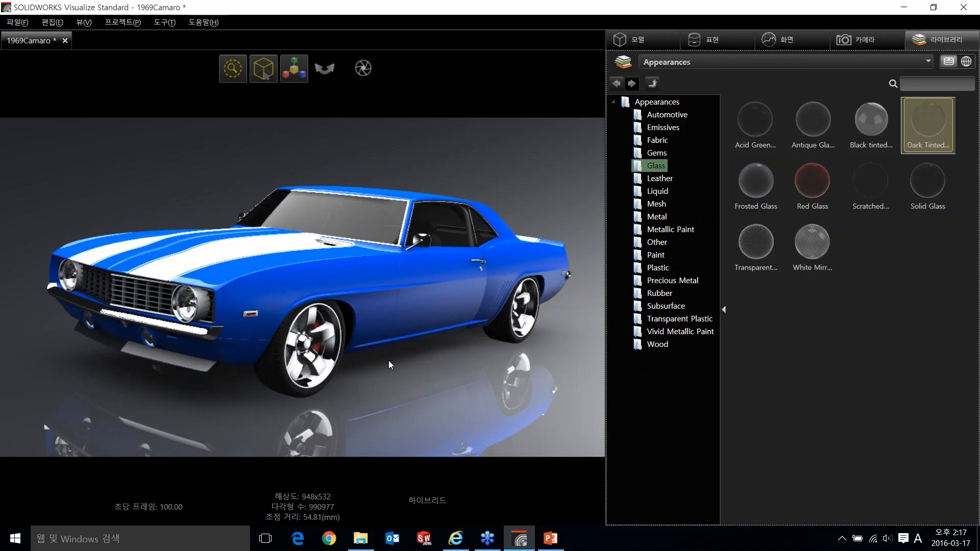
{"action": "left_click_drag", "start_coordinate": [388, 362], "coordinate": [401, 355]}
{"action": "right_click_drag", "start_coordinate": [400, 351], "coordinate": [419, 384]}
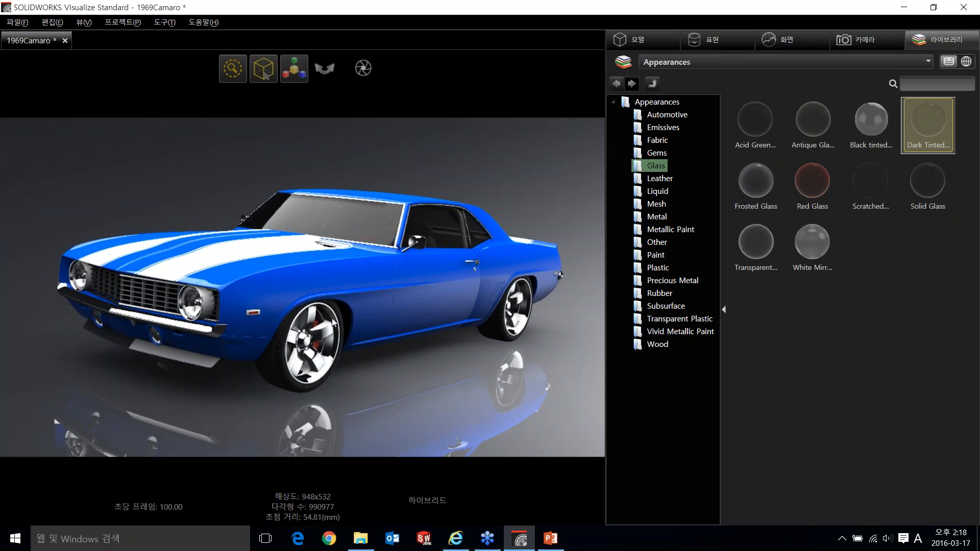
{"action": "left_click_drag", "start_coordinate": [287, 306], "coordinate": [356, 338]}
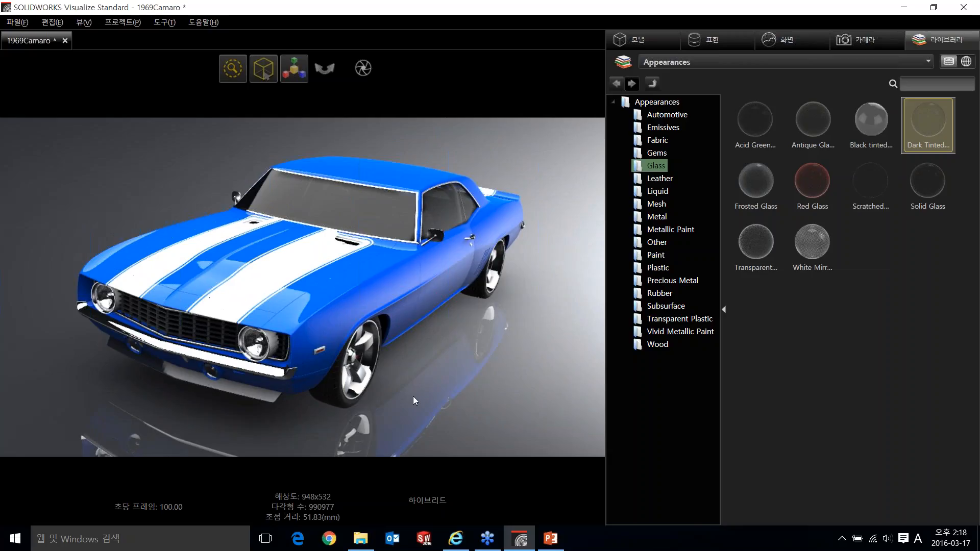
- Switch to the simplified interface with the five workflow stages and return to the full interface
{"action": "key", "text": "space"}
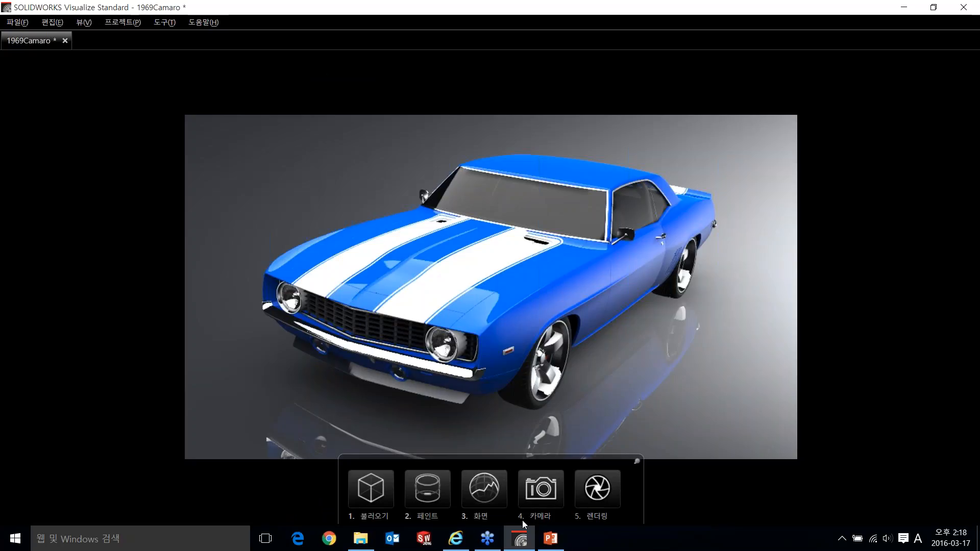
{"action": "key", "text": "space"}
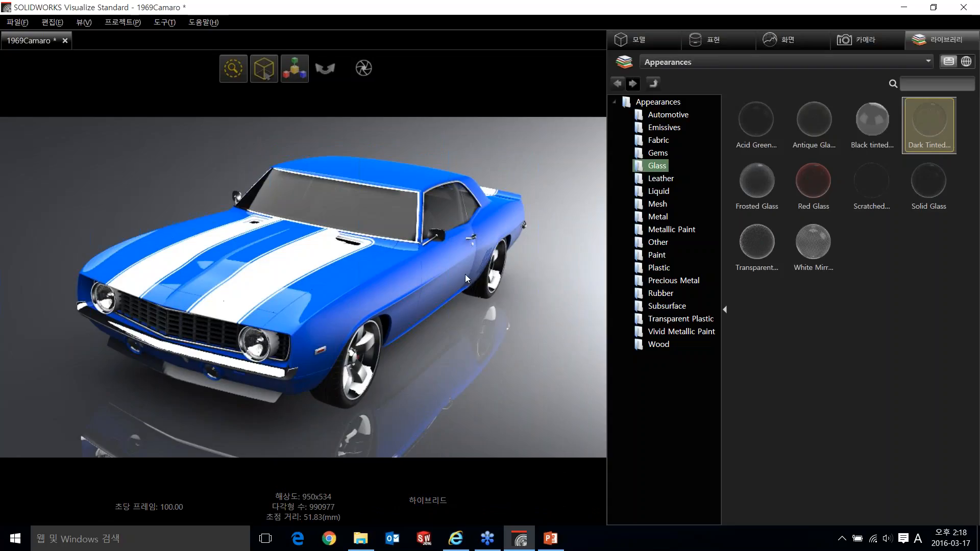
- Apply the Route 66 environment from the library's Environments category to the car scene
{"action": "left_click", "coordinate": [876, 60]}
{"action": "left_click", "coordinate": [824, 94]}
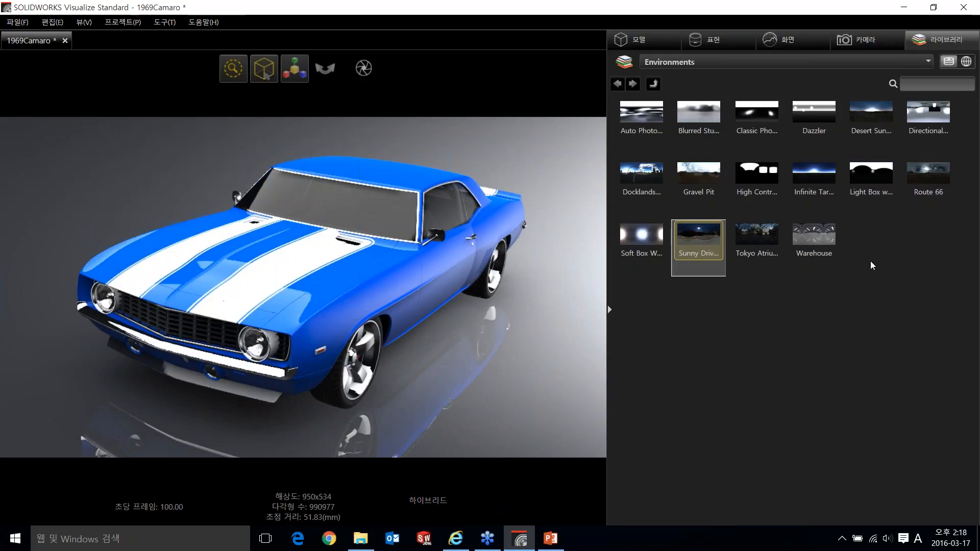
{"action": "double_click", "coordinate": [929, 192]}
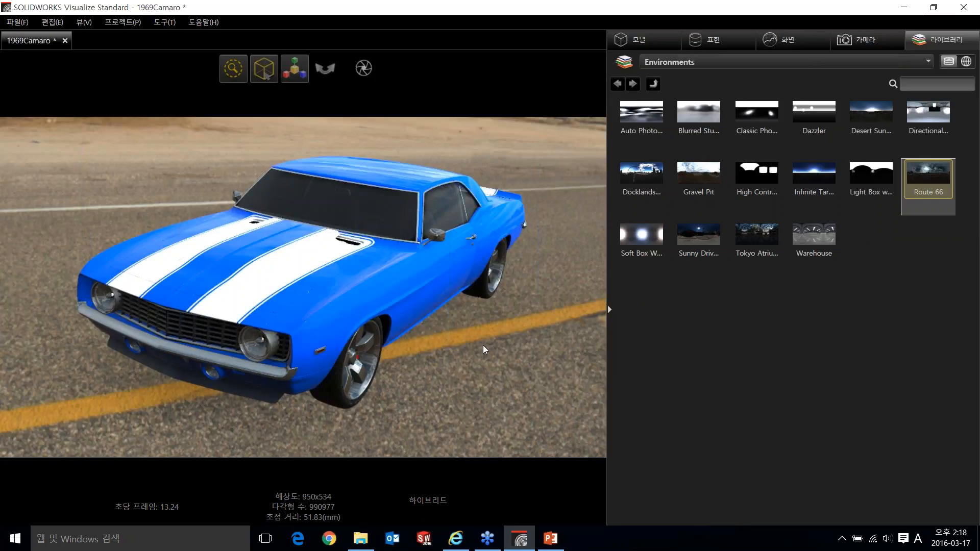
{"action": "right_click", "coordinate": [483, 356]}
{"action": "left_click", "coordinate": [454, 378]}
{"action": "scroll", "coordinate": [462, 346], "scroll_direction": "up", "scroll_amount": 2}
{"action": "scroll", "coordinate": [465, 378], "scroll_direction": "down", "scroll_amount": 3}
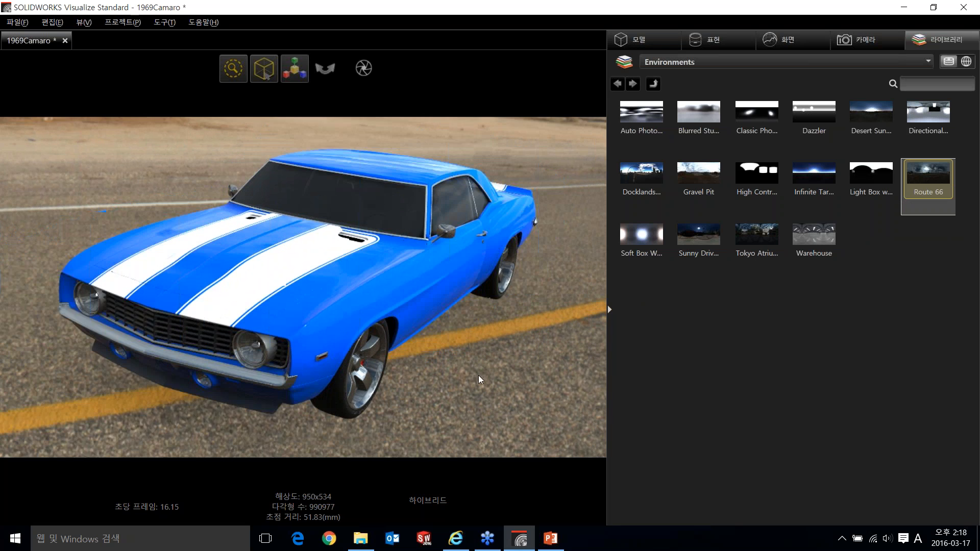
{"action": "middle_click_drag", "start_coordinate": [465, 374], "coordinate": [465, 385]}
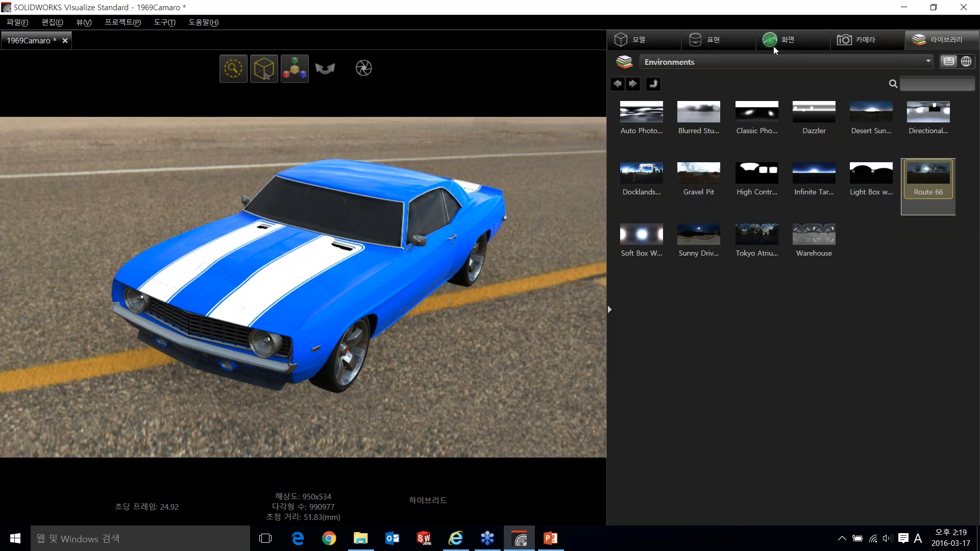
- Turn the Route 66 environment's background image off and on again to compare the scene with and without it
{"action": "left_click", "coordinate": [740, 45]}
{"action": "left_click", "coordinate": [787, 40]}
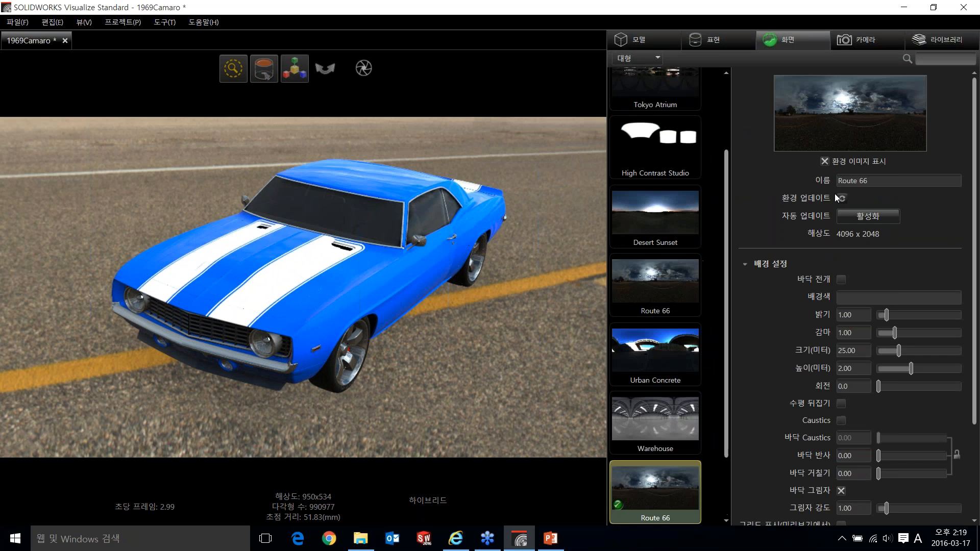
{"action": "left_click", "coordinate": [824, 161]}
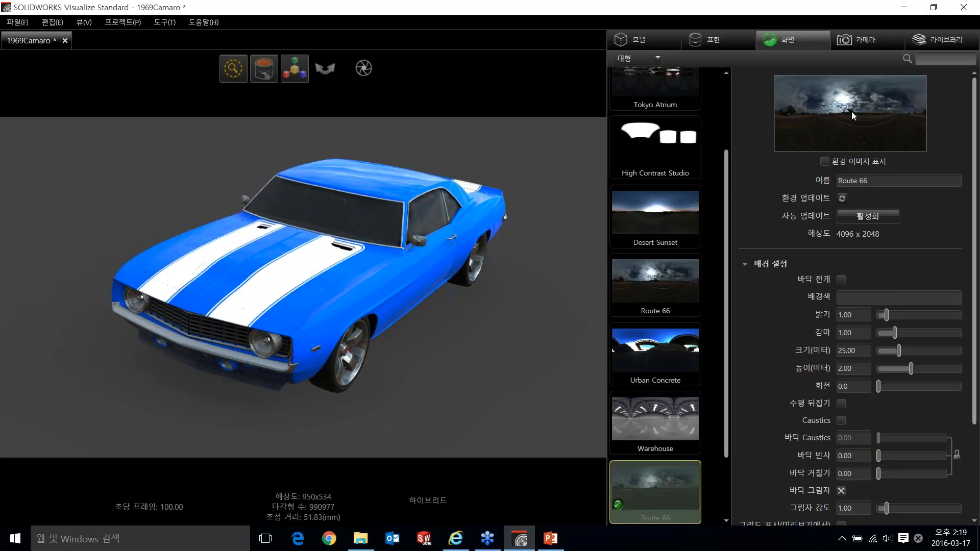
{"action": "left_click", "coordinate": [825, 162]}
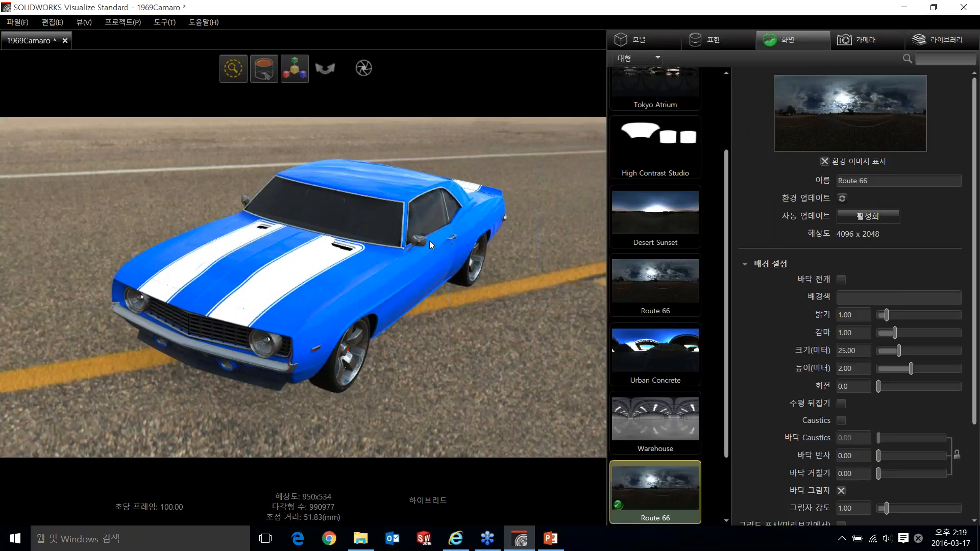
{"action": "left_click", "coordinate": [825, 162]}
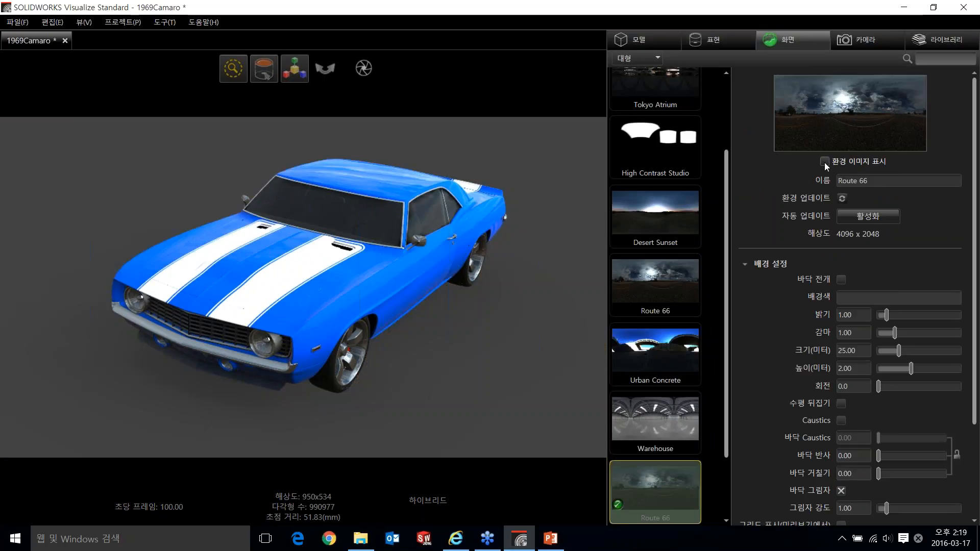
{"action": "left_click", "coordinate": [825, 162]}
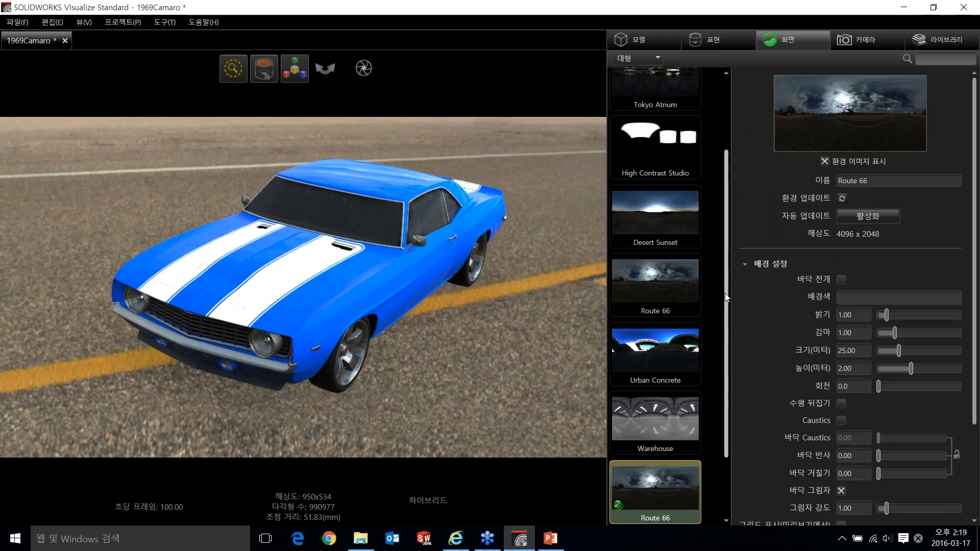
{"action": "scroll", "coordinate": [722, 245], "scroll_direction": "up", "scroll_amount": 2}
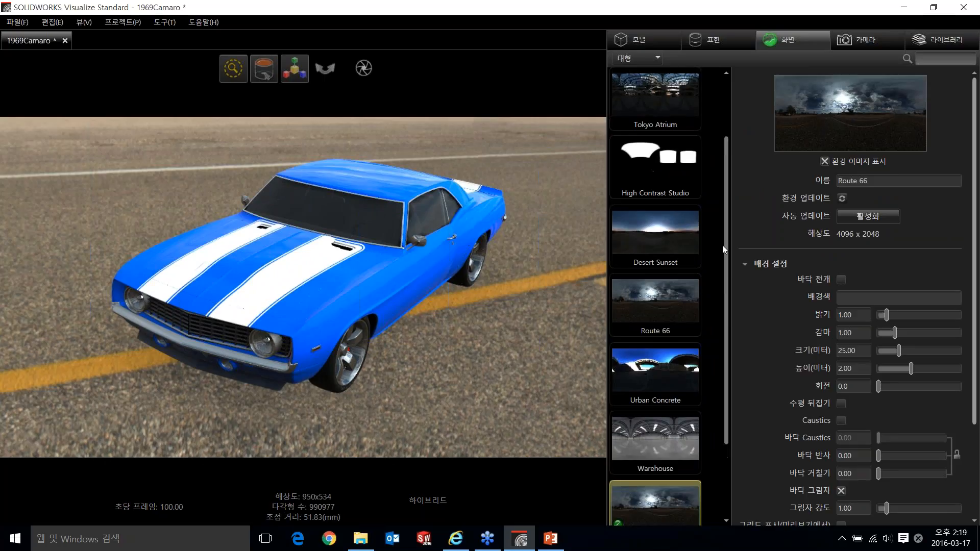
- Select the car body's Blue Paint appearance among the project's appearances to show its settings
{"action": "left_click", "coordinate": [714, 46]}
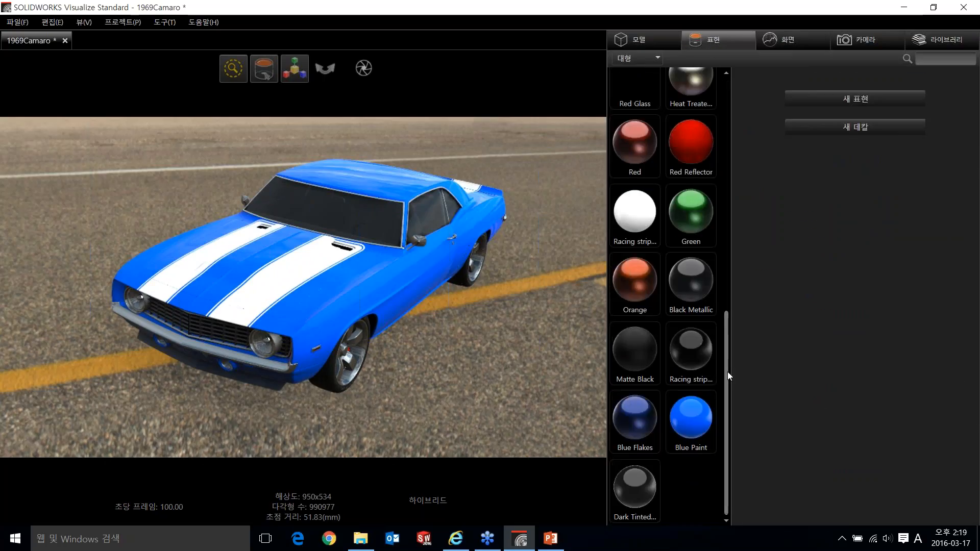
{"action": "mouse_move", "coordinate": [728, 363]}
{"action": "left_mouse_down"}
{"action": "mouse_move", "coordinate": [728, 135]}
{"action": "mouse_move", "coordinate": [714, 476]}
{"action": "left_mouse_up"}
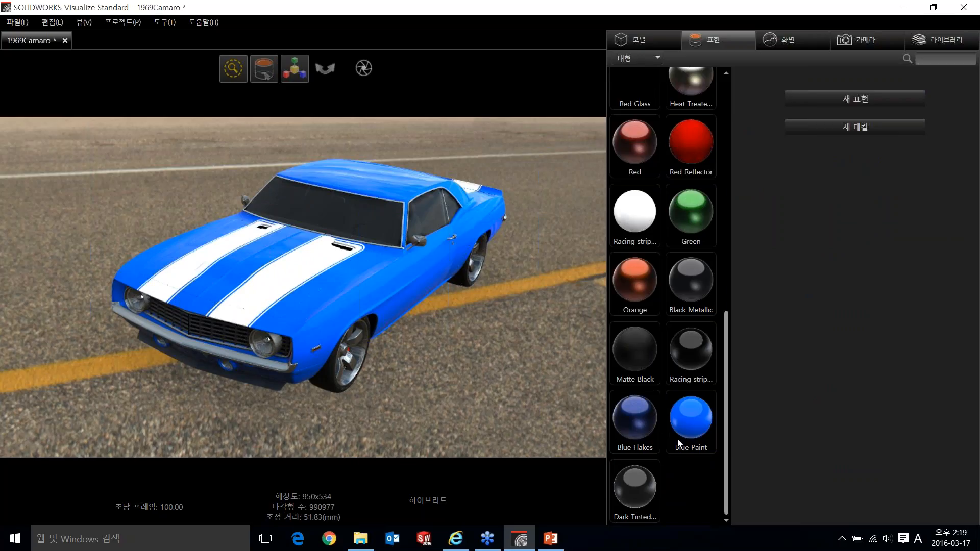
{"action": "left_click", "coordinate": [372, 278]}
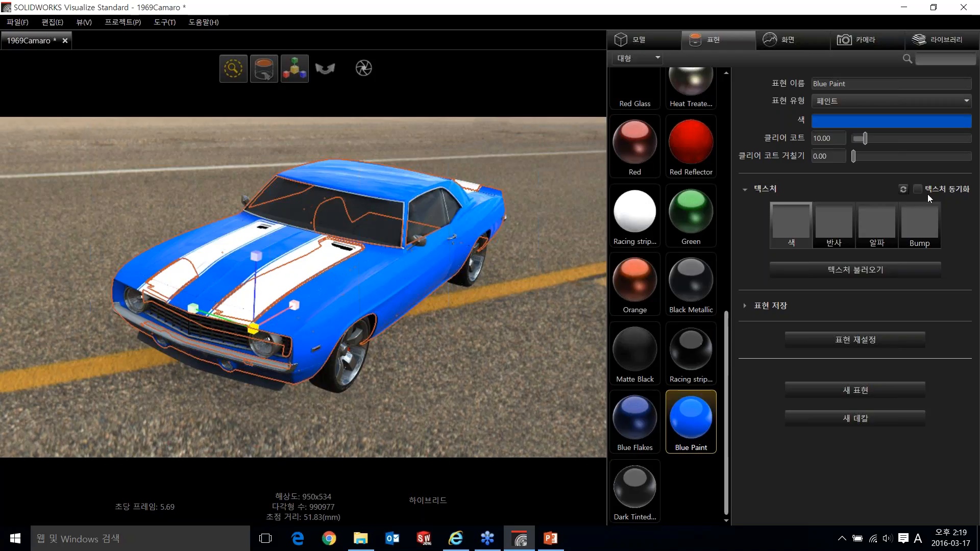
- Darken the Blue Paint appearance's color to an HSV value of about 32.6 and deselect the car body
{"action": "left_click", "coordinate": [905, 124]}
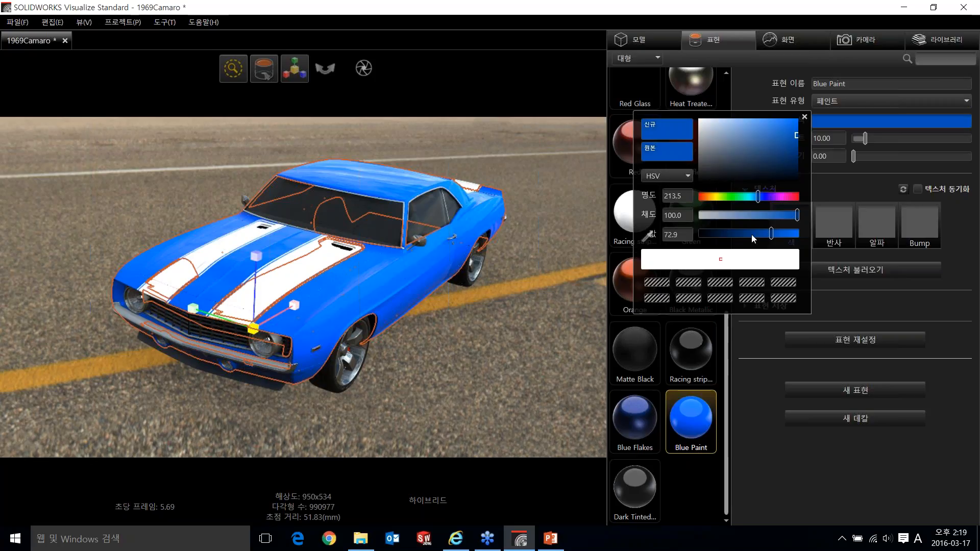
{"action": "left_click_drag", "start_coordinate": [752, 239], "coordinate": [727, 240]}
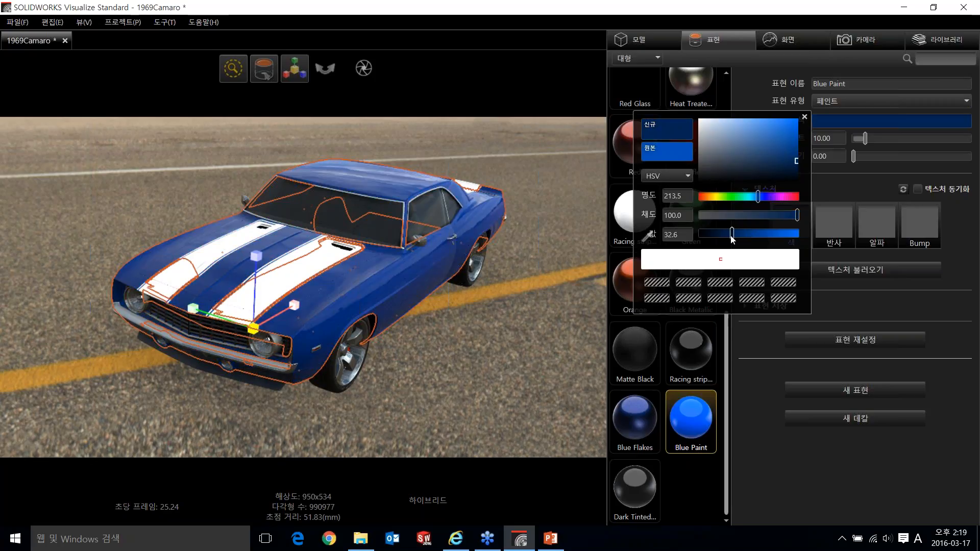
{"action": "left_click", "coordinate": [768, 348]}
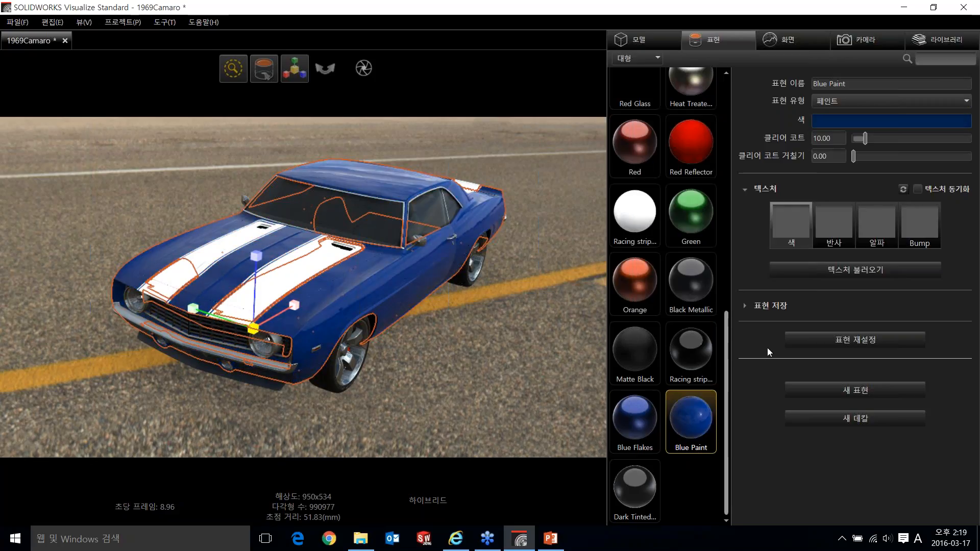
{"action": "left_click", "coordinate": [440, 340]}
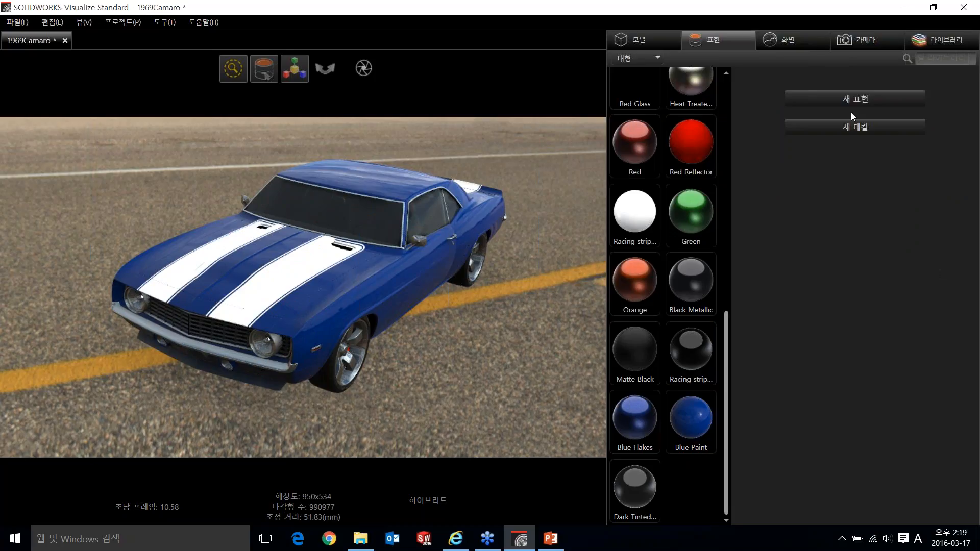
- Look through the library's category list and switch its Environments category from the local to the cloud library
{"action": "left_click", "coordinate": [939, 40]}
{"action": "left_click", "coordinate": [772, 63]}
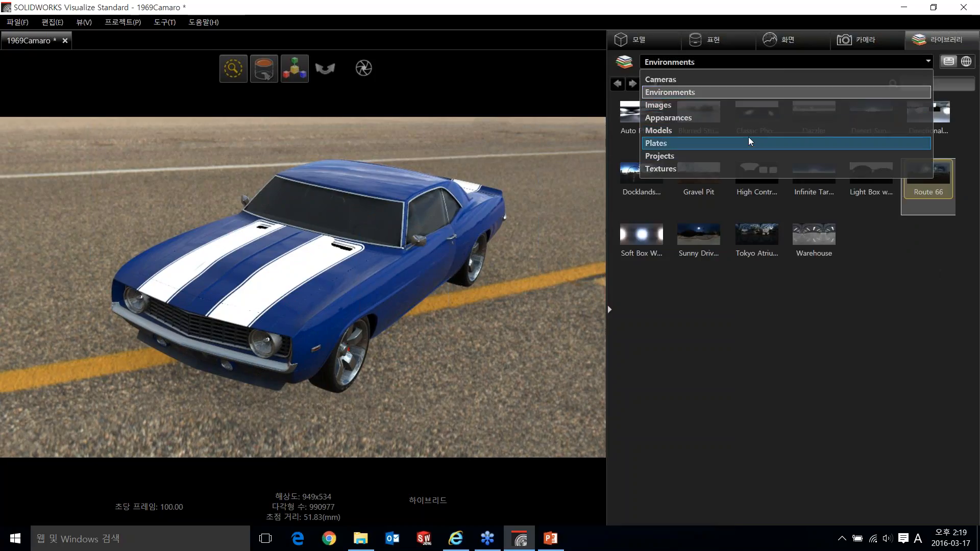
{"action": "left_click", "coordinate": [803, 339]}
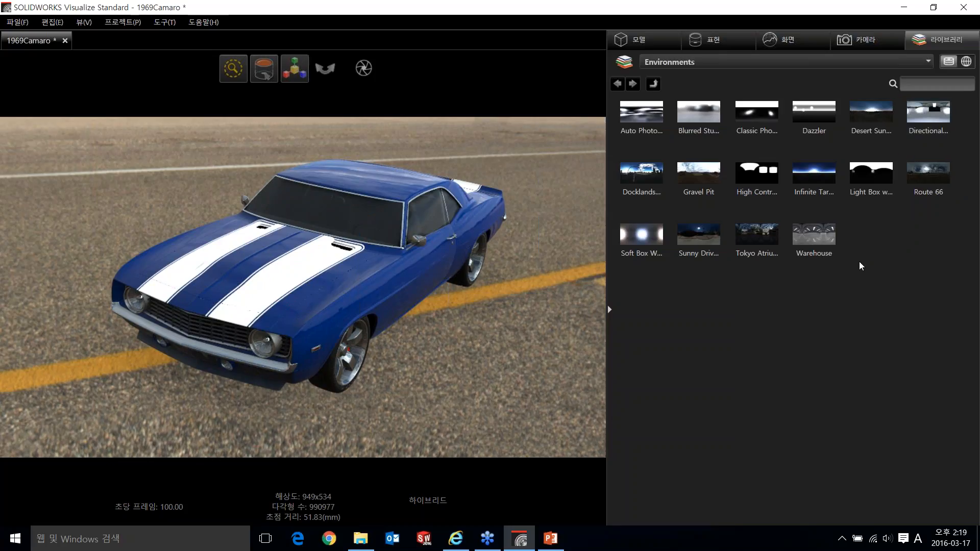
{"action": "left_click", "coordinate": [966, 62]}
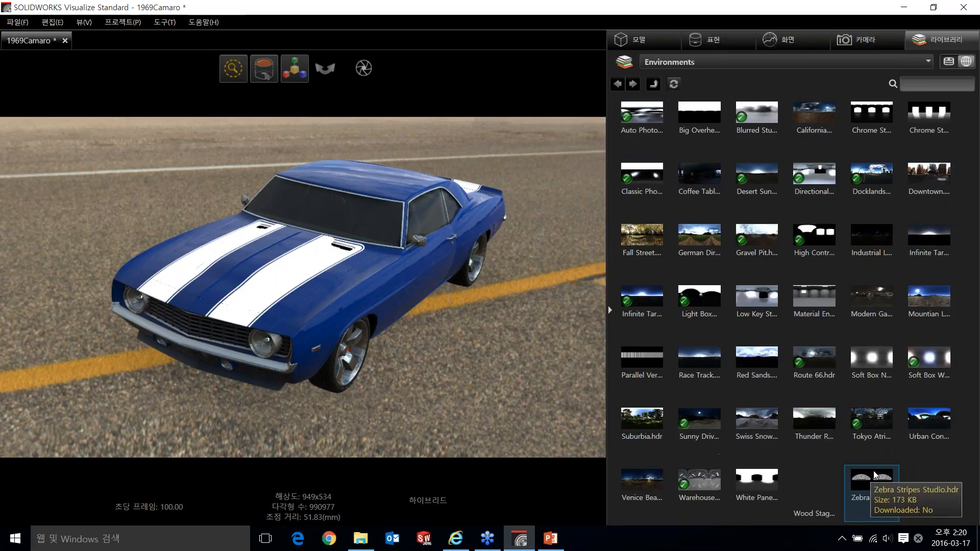
- Browse the cloud library's Appearances category and show its Gems group
{"action": "left_click", "coordinate": [816, 64]}
{"action": "left_click", "coordinate": [767, 118]}
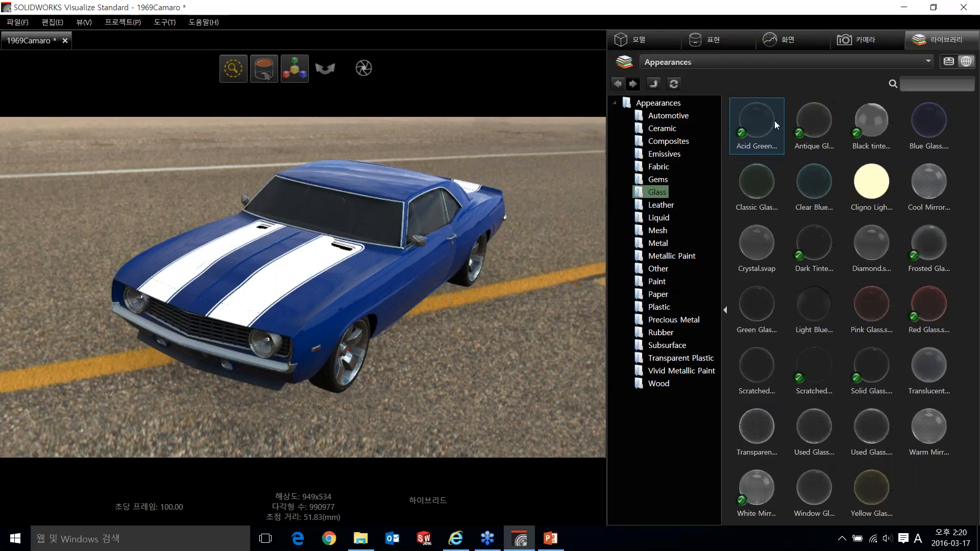
{"action": "left_click", "coordinate": [653, 180]}
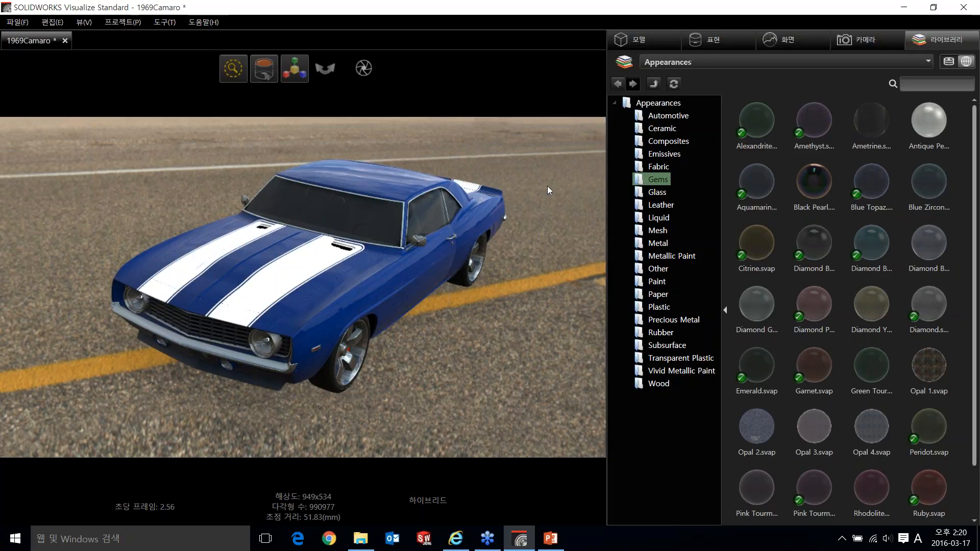
- Close the 1969Camaro project and create a new empty project
{"action": "left_click", "coordinate": [73, 41]}
{"action": "left_click", "coordinate": [531, 281]}
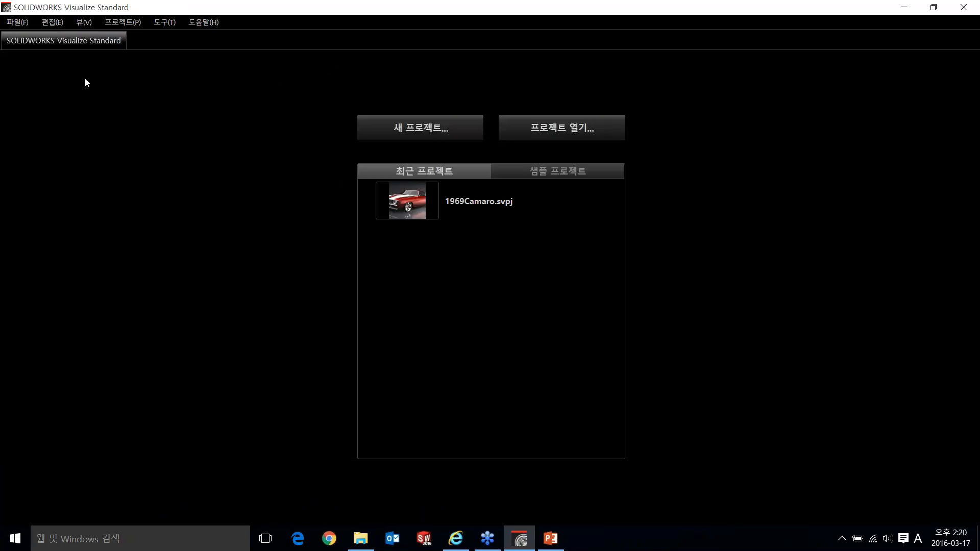
{"action": "left_click", "coordinate": [20, 23]}
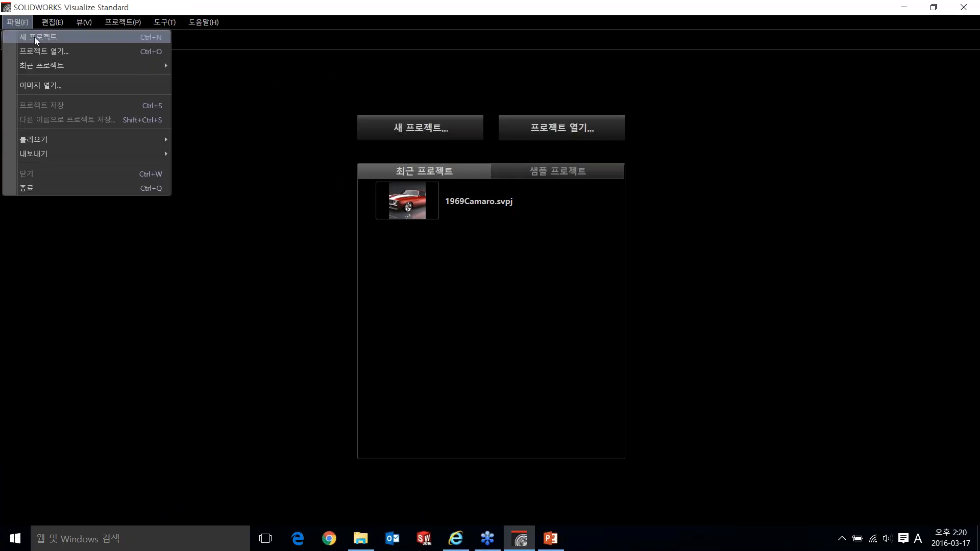
{"action": "left_click", "coordinate": [35, 36]}
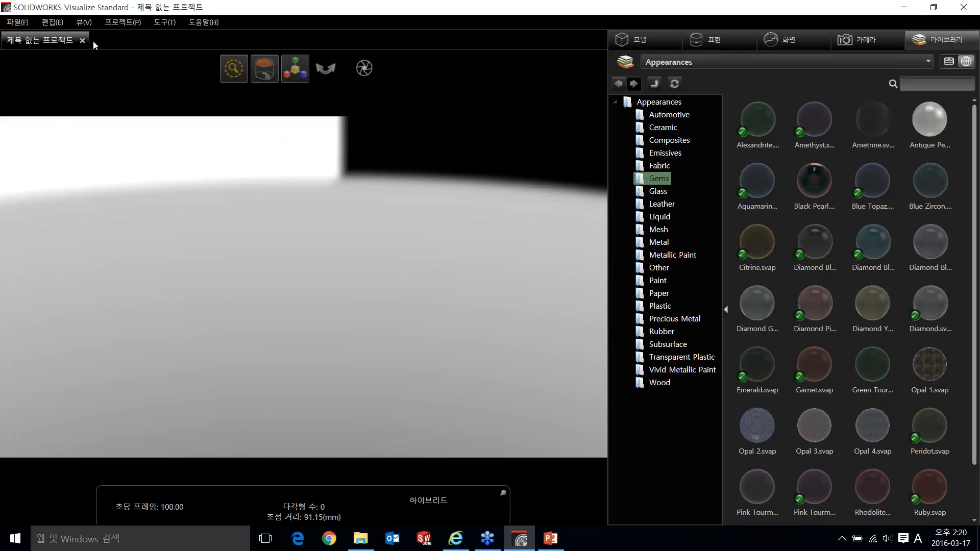
- Choose the diamond ring model file for import into the new project
{"action": "left_click", "coordinate": [18, 23]}
{"action": "mouse_move", "coordinate": [76, 142]}
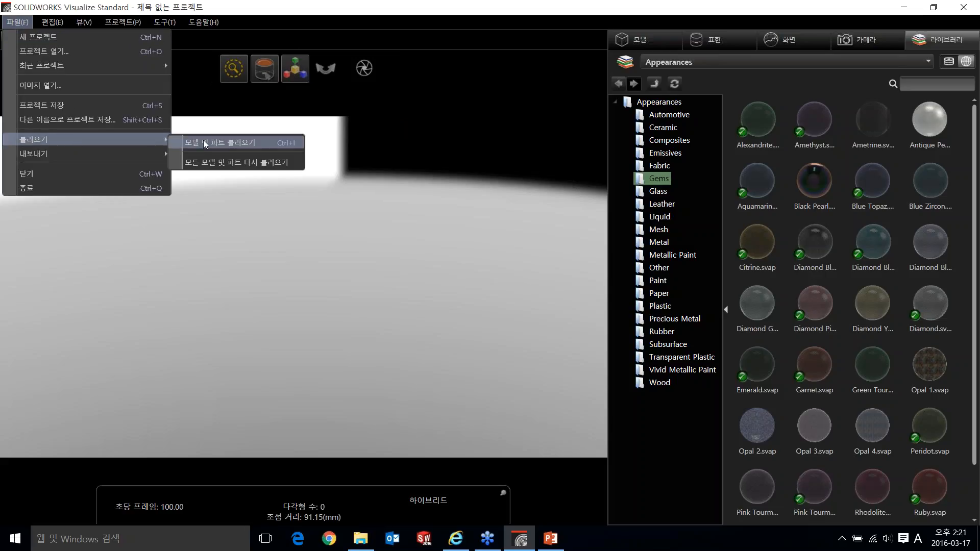
{"action": "left_click", "coordinate": [205, 143]}
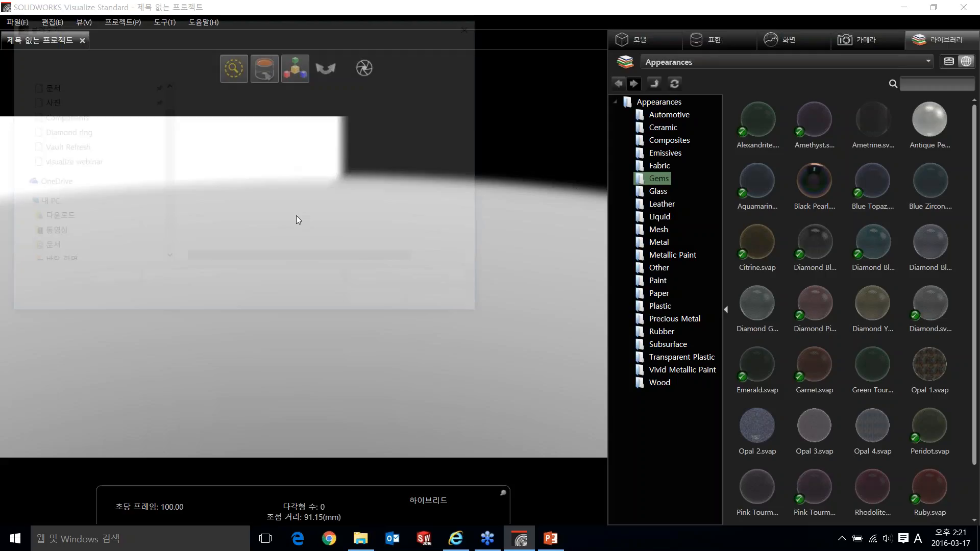
{"action": "double_click", "coordinate": [251, 108]}
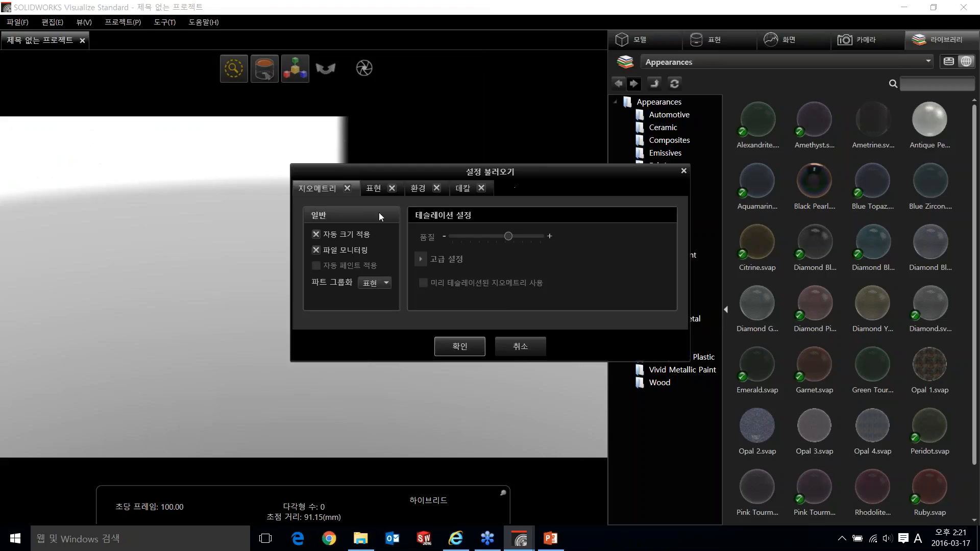
- Review the appearance, environment, decal and geometry import settings and import the ring with automatic sizing, file monitoring and parts grouped by appearance
{"action": "left_click", "coordinate": [378, 189]}
{"action": "left_click", "coordinate": [421, 189]}
{"action": "left_click", "coordinate": [461, 191]}
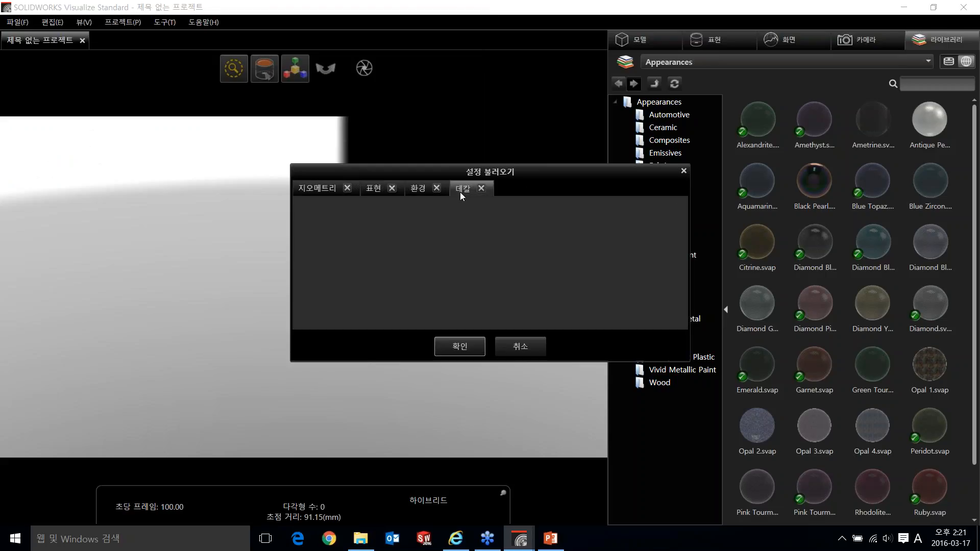
{"action": "left_click", "coordinate": [384, 193]}
{"action": "left_click", "coordinate": [323, 190]}
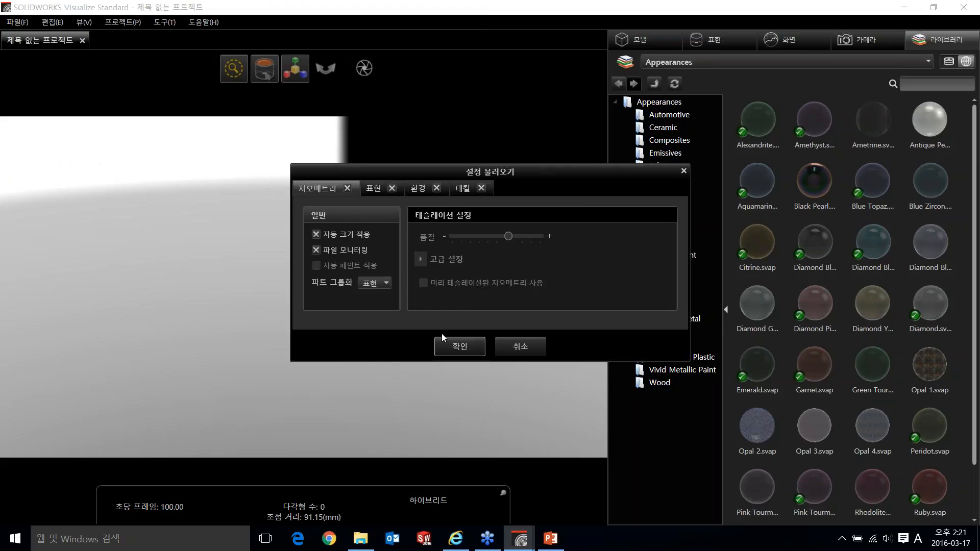
{"action": "left_click", "coordinate": [460, 347]}
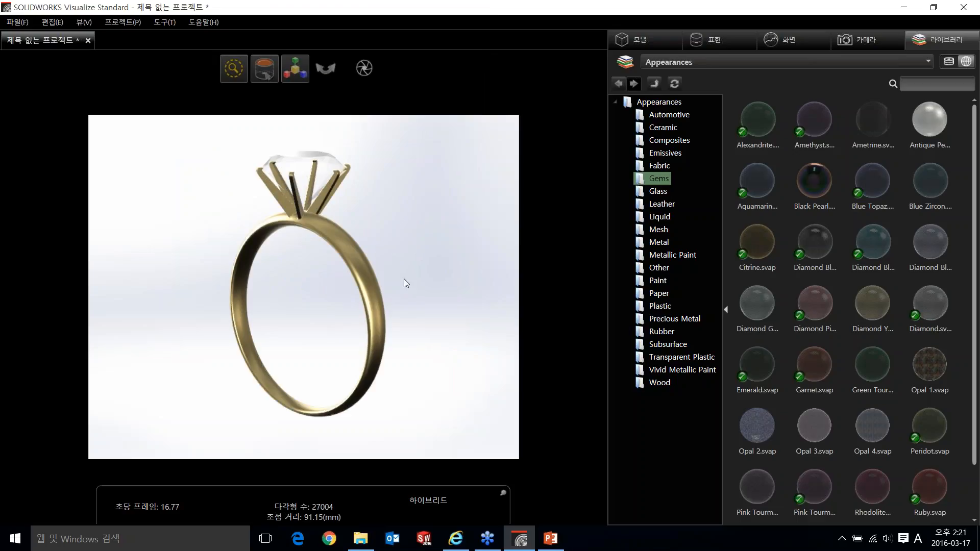
- Select the ring's metal band and its gemstone in turn to check the imported parts
{"action": "left_click_drag", "start_coordinate": [338, 207], "coordinate": [355, 264]}
{"action": "left_click", "coordinate": [354, 264]}
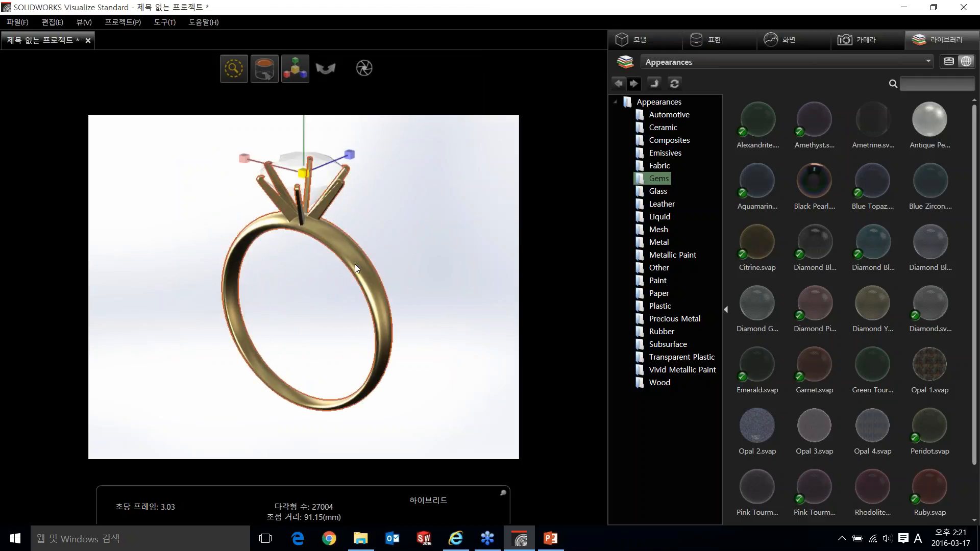
{"action": "left_click", "coordinate": [323, 178]}
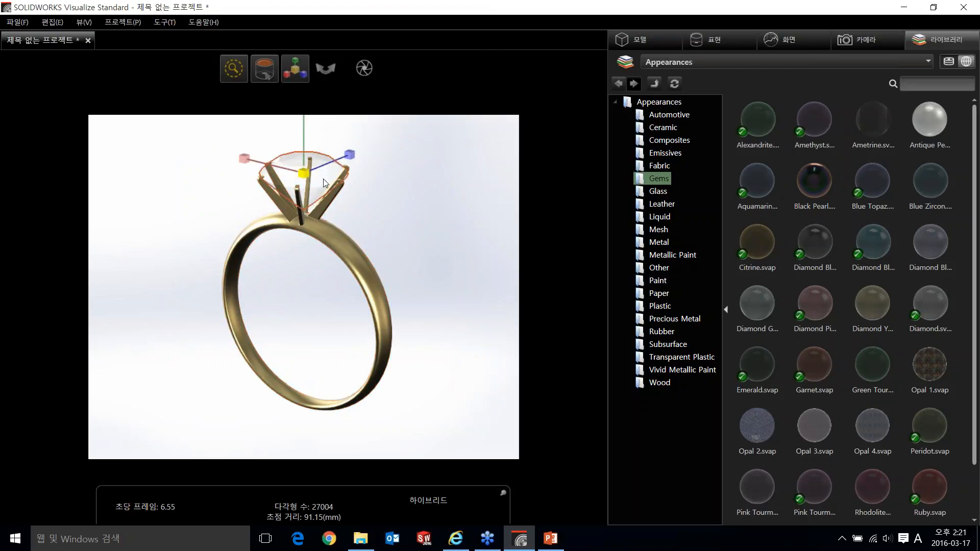
{"action": "left_click", "coordinate": [478, 235]}
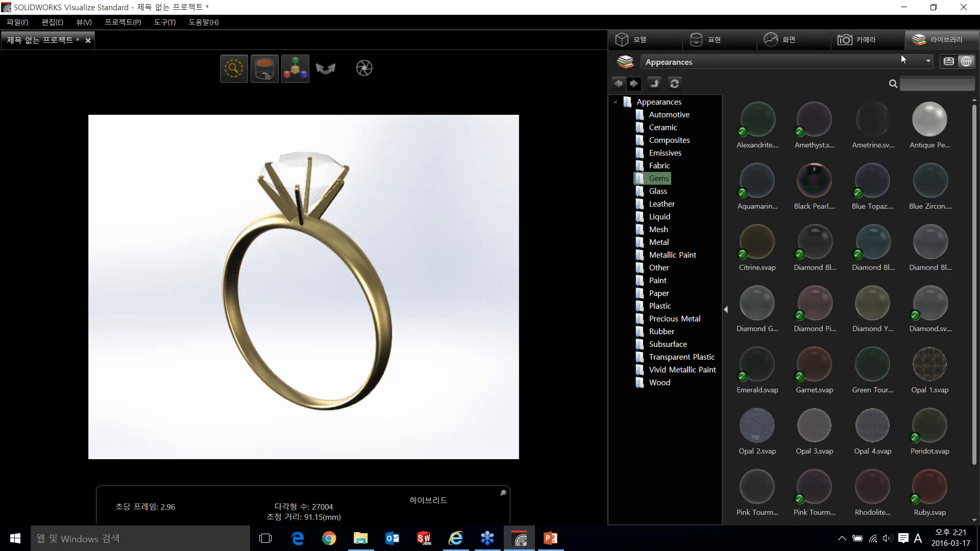
- Apply the 24k Gold appearance from the cloud library's Precious Metal group to the ring's metal band
{"action": "left_click", "coordinate": [875, 62]}
{"action": "left_click", "coordinate": [735, 118]}
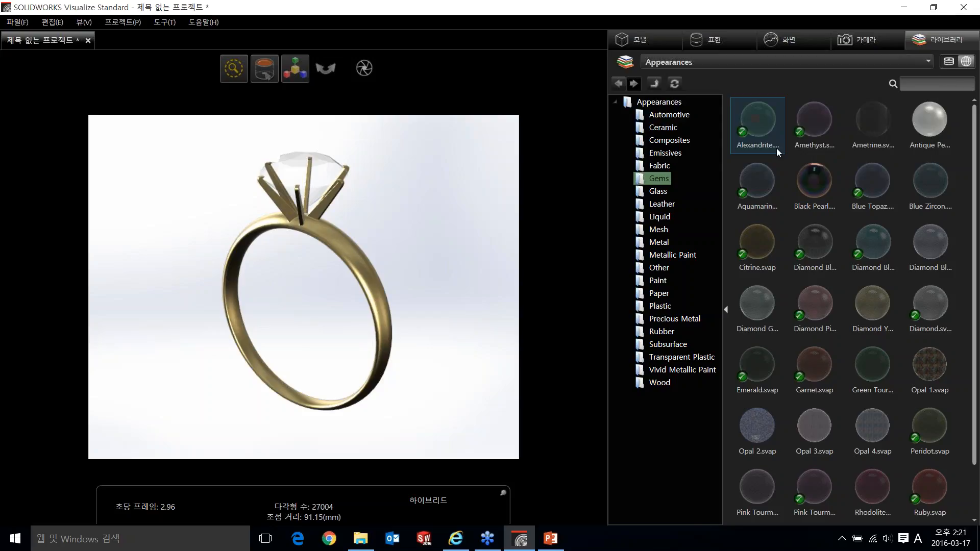
{"action": "left_click", "coordinate": [676, 319]}
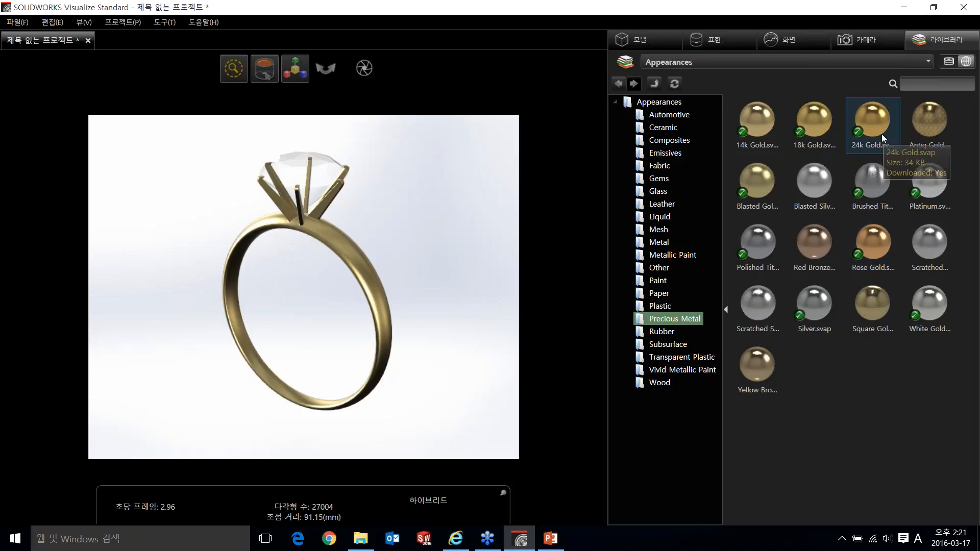
{"action": "left_click_drag", "start_coordinate": [881, 134], "coordinate": [366, 283]}
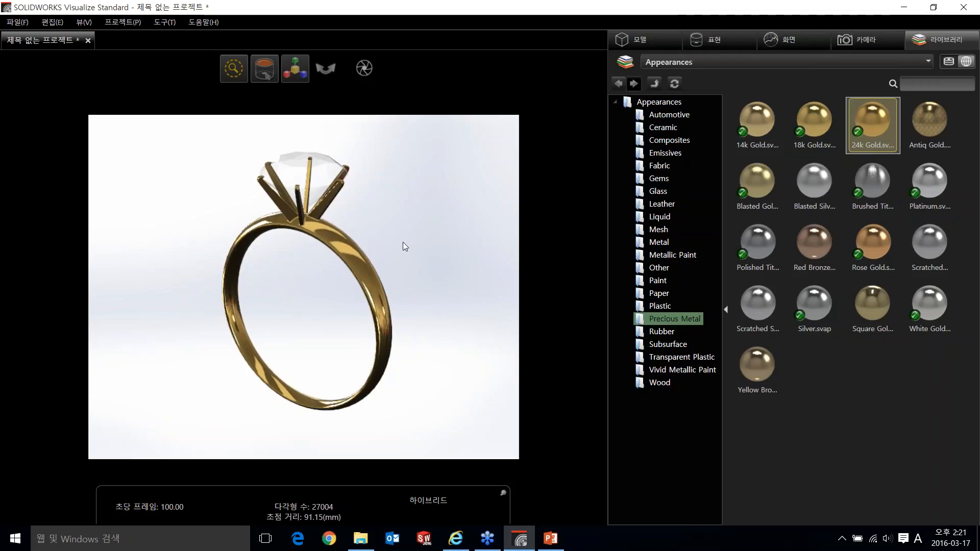
{"action": "mouse_move", "coordinate": [403, 238]}
{"action": "left_mouse_down"}
{"action": "mouse_move", "coordinate": [387, 244]}
{"action": "mouse_move", "coordinate": [348, 329]}
{"action": "mouse_move", "coordinate": [397, 246]}
{"action": "left_mouse_up"}
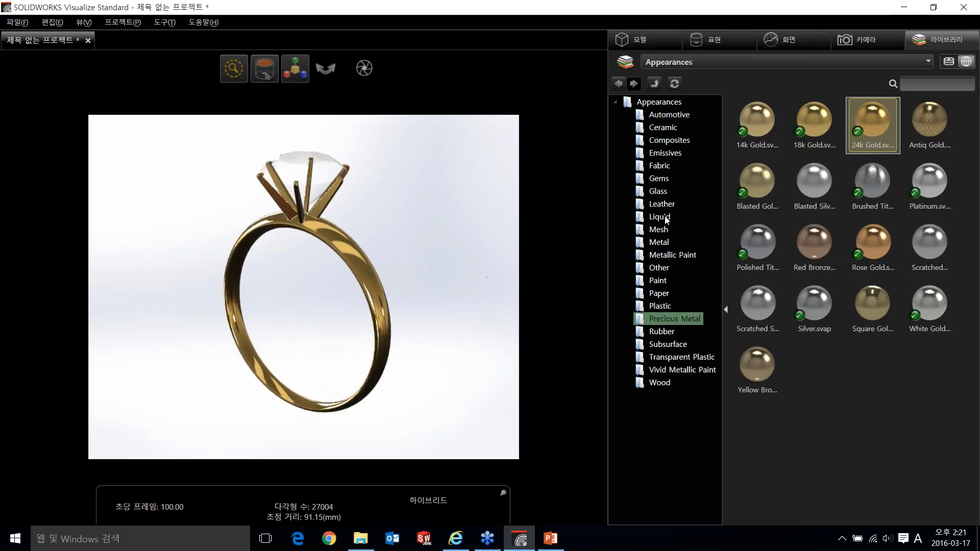
- Apply the Diamond appearance from the local library's Gems group to the ring's stone
{"action": "left_click", "coordinate": [659, 179]}
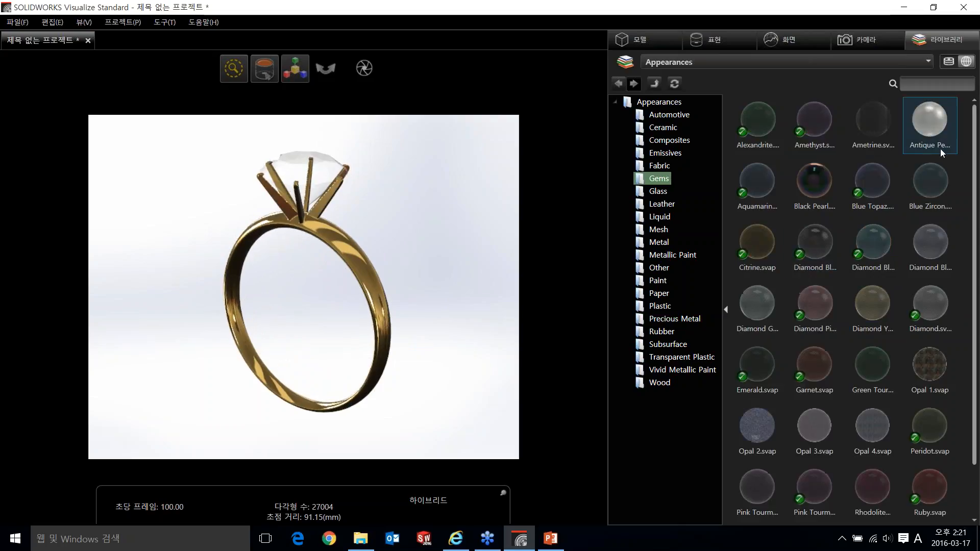
{"action": "left_click", "coordinate": [948, 62]}
{"action": "left_click", "coordinate": [657, 153]}
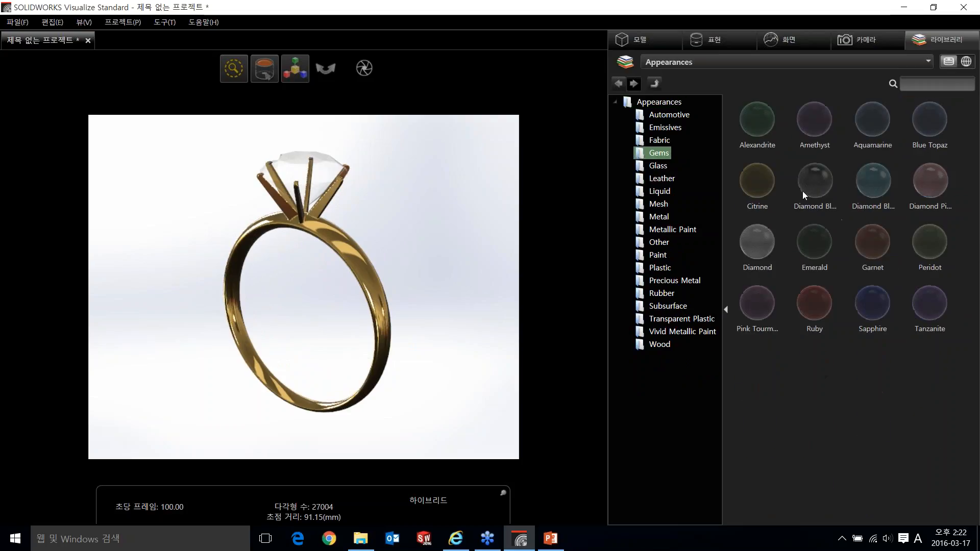
{"action": "left_click_drag", "start_coordinate": [757, 250], "coordinate": [352, 176]}
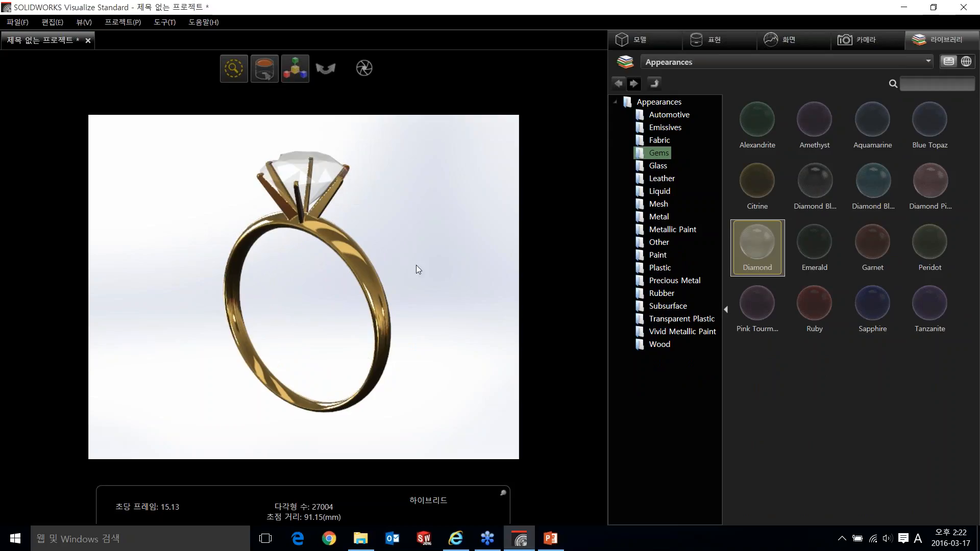
{"action": "left_click_drag", "start_coordinate": [330, 237], "coordinate": [348, 246]}
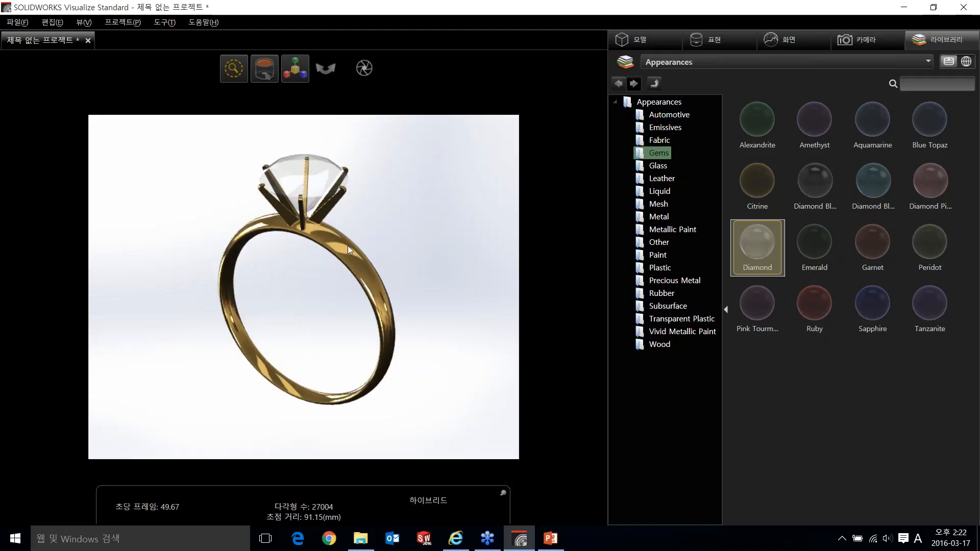
- Switch the viewport from preview to Fast rendering and inspect the ring's diamond and gold band from different angles
{"action": "mouse_move", "coordinate": [228, 69]}
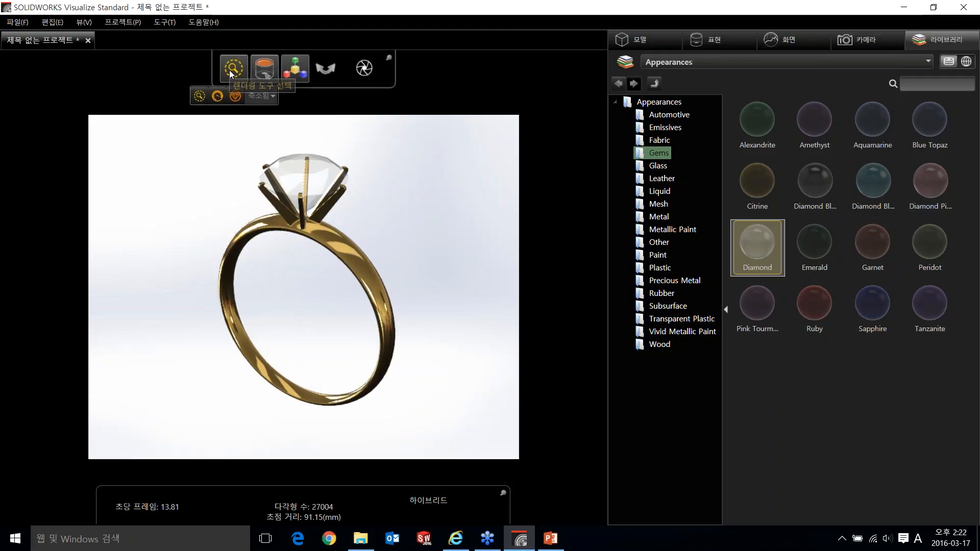
{"action": "left_click", "coordinate": [218, 96]}
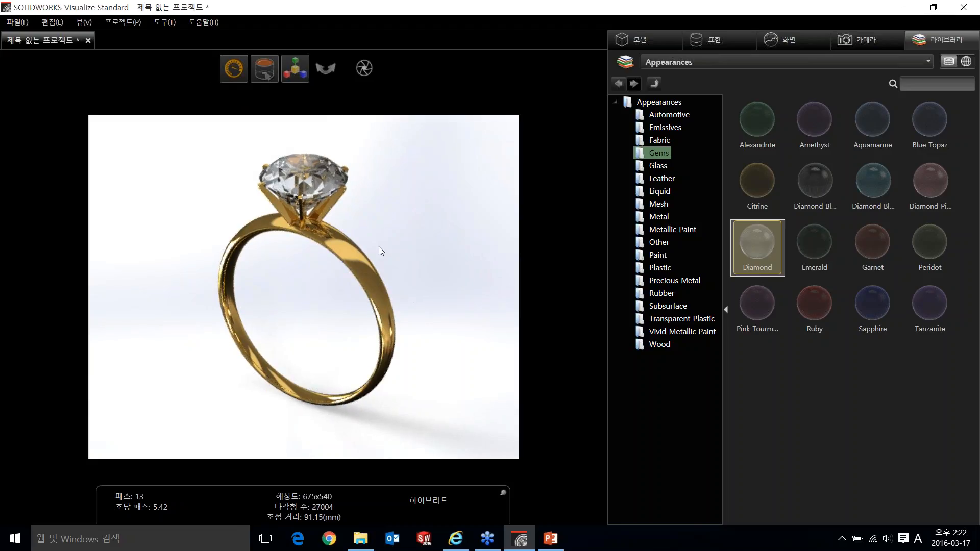
{"action": "left_click_drag", "start_coordinate": [378, 246], "coordinate": [418, 234]}
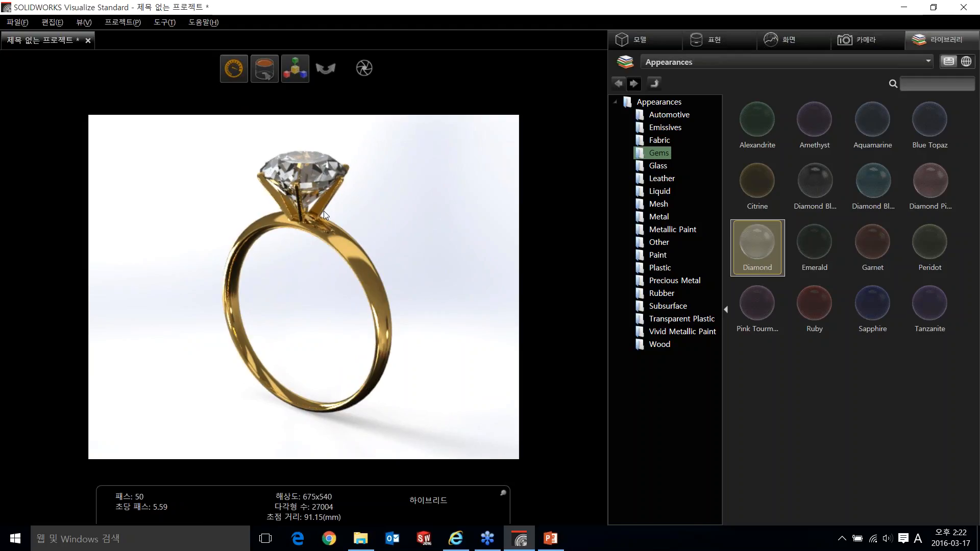
{"action": "left_click_drag", "start_coordinate": [245, 199], "coordinate": [231, 284]}
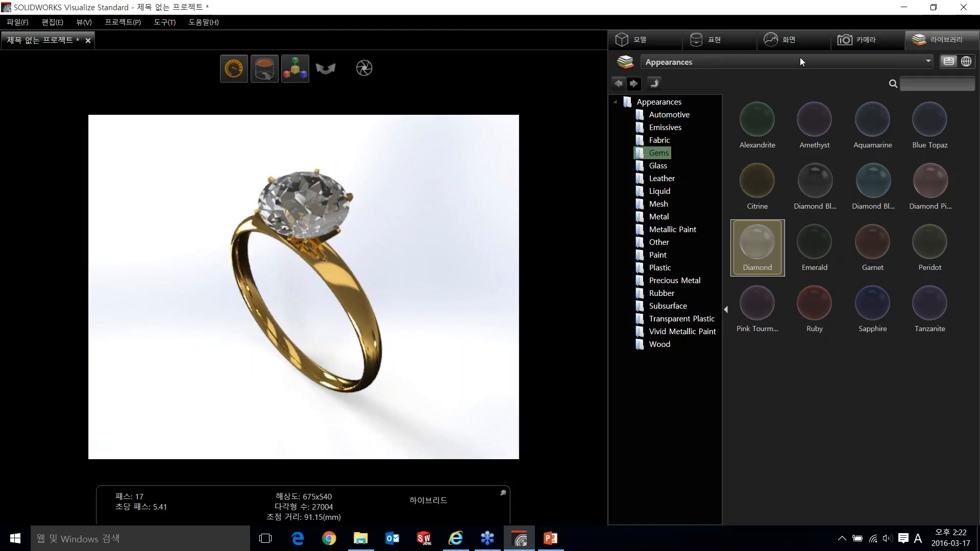
- Apply the Directional environment from the local library's Environments collection to the ring scene and inspect the ring under the new lighting
{"action": "left_click", "coordinate": [817, 41]}
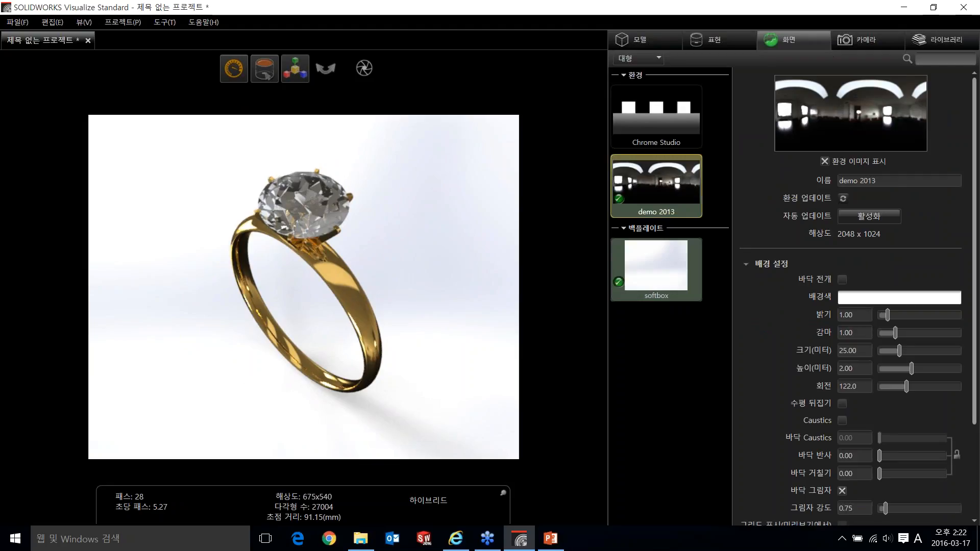
{"action": "left_click", "coordinate": [948, 43]}
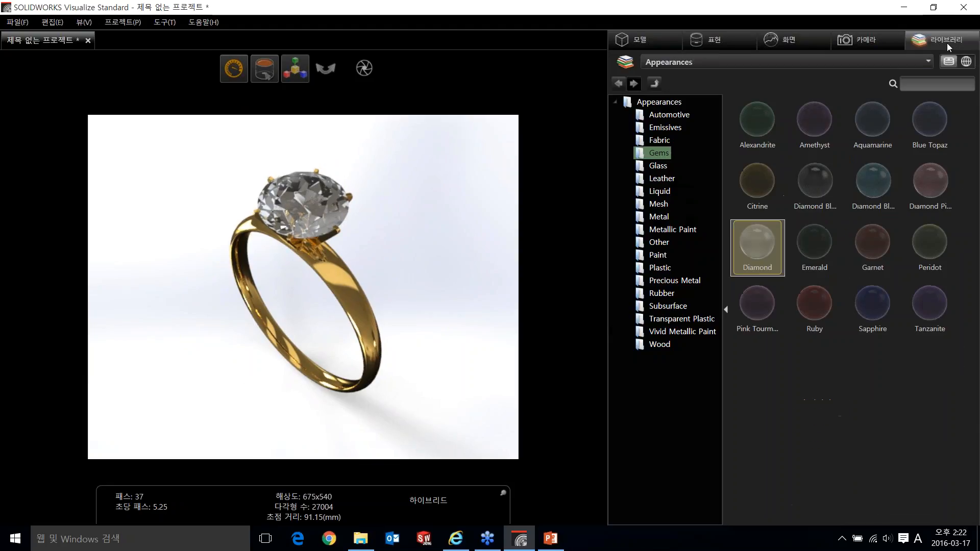
{"action": "left_click", "coordinate": [862, 63]}
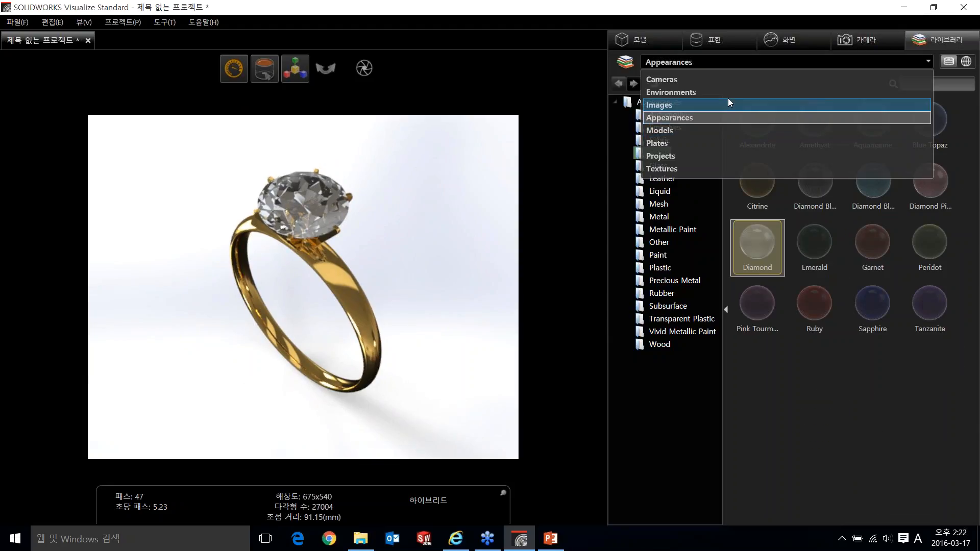
{"action": "left_click", "coordinate": [729, 95]}
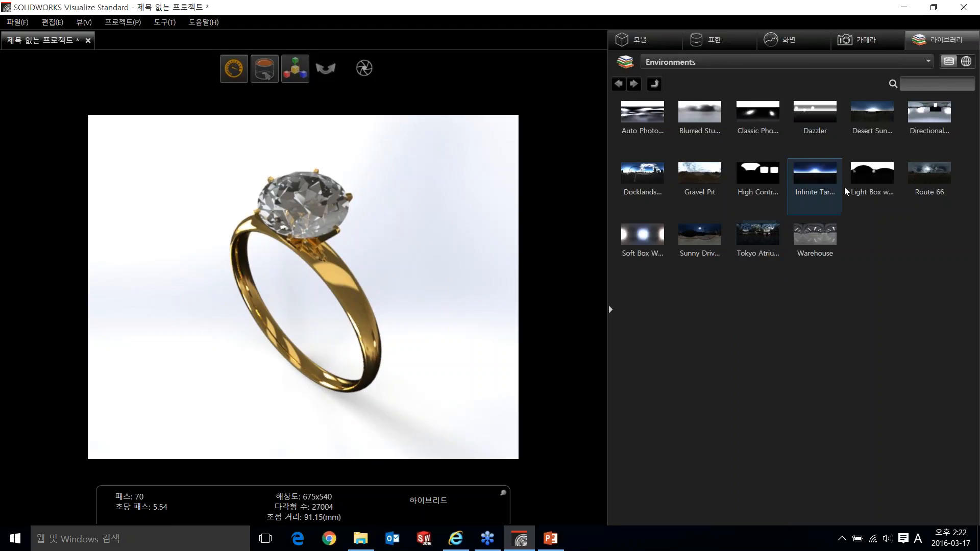
{"action": "left_click_drag", "start_coordinate": [929, 115], "coordinate": [531, 308]}
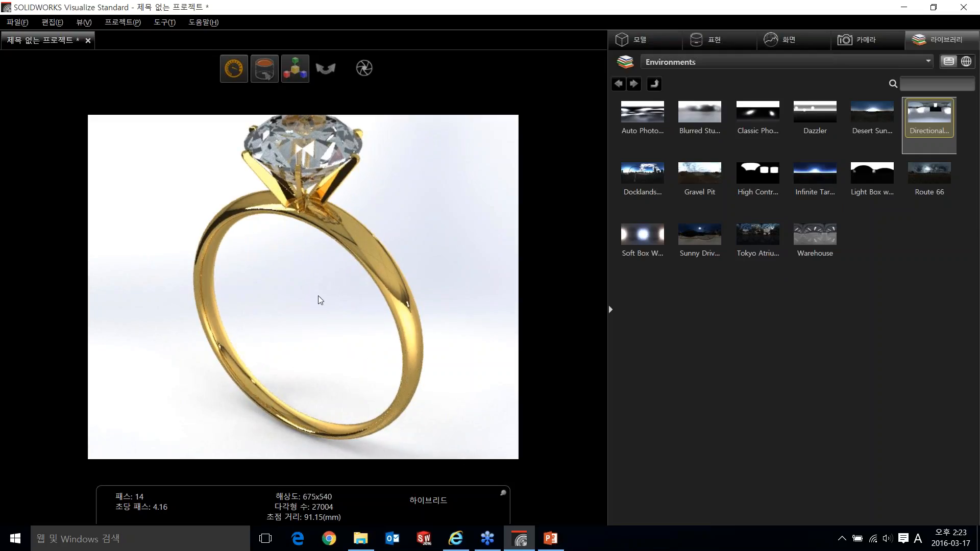
{"action": "left_click_drag", "start_coordinate": [319, 307], "coordinate": [320, 324]}
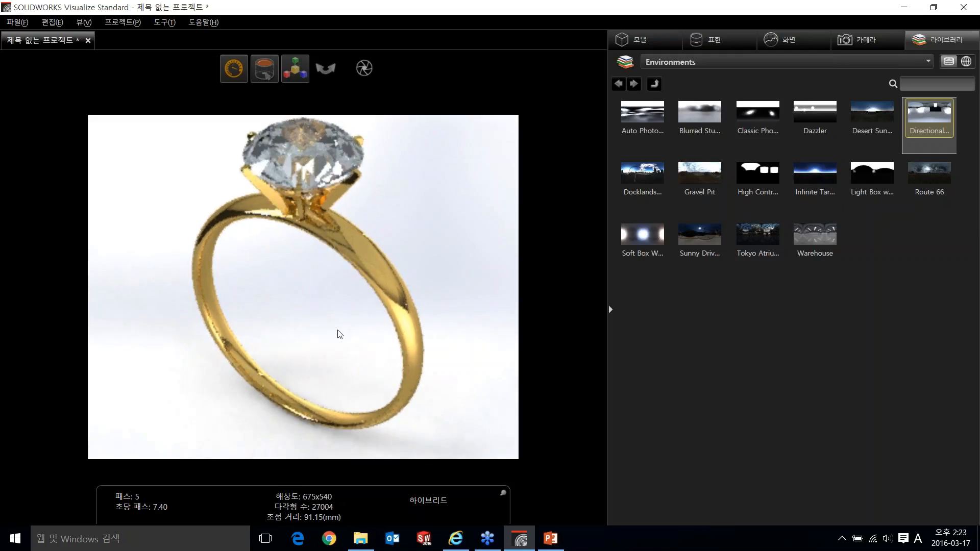
- Open the output tools and compare the snapshot options with the render options
{"action": "mouse_move", "coordinate": [360, 75]}
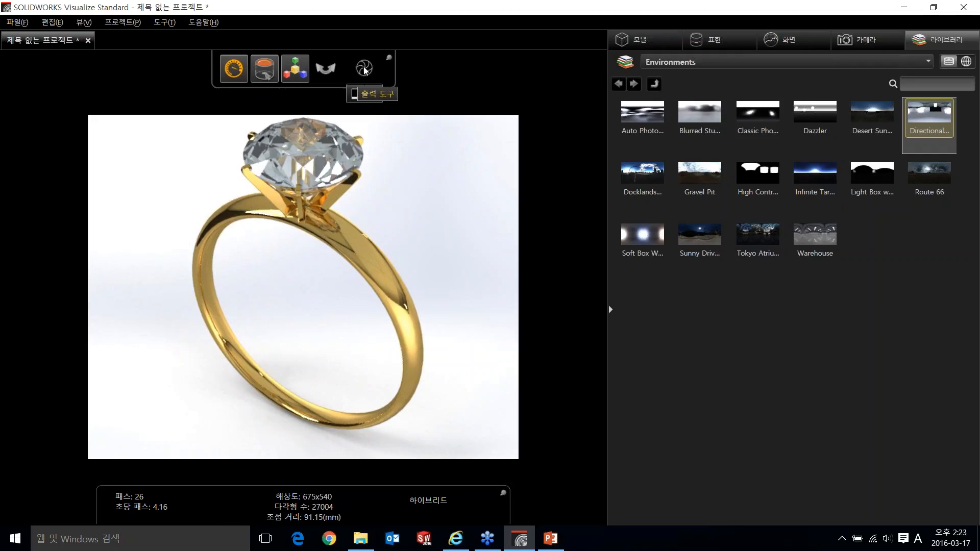
{"action": "left_click", "coordinate": [374, 94]}
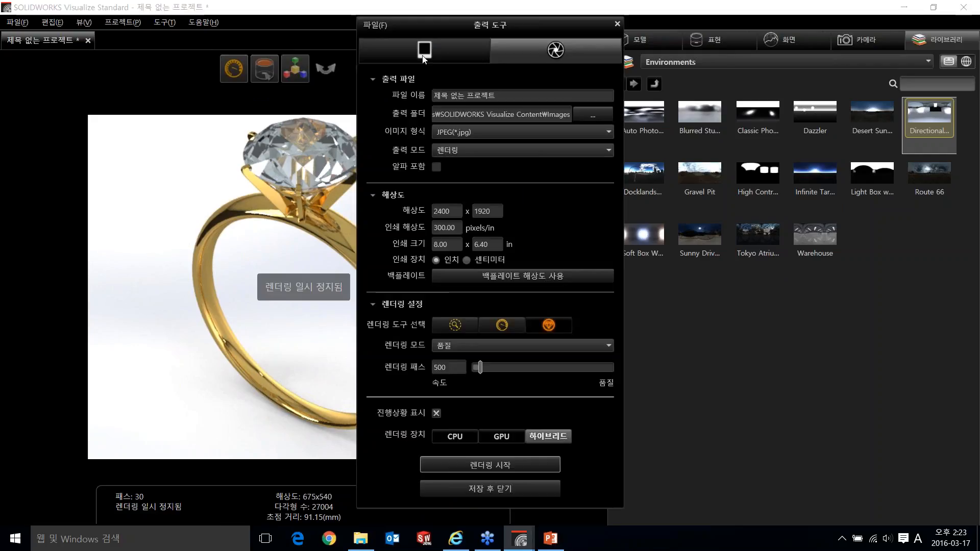
{"action": "left_click", "coordinate": [424, 49]}
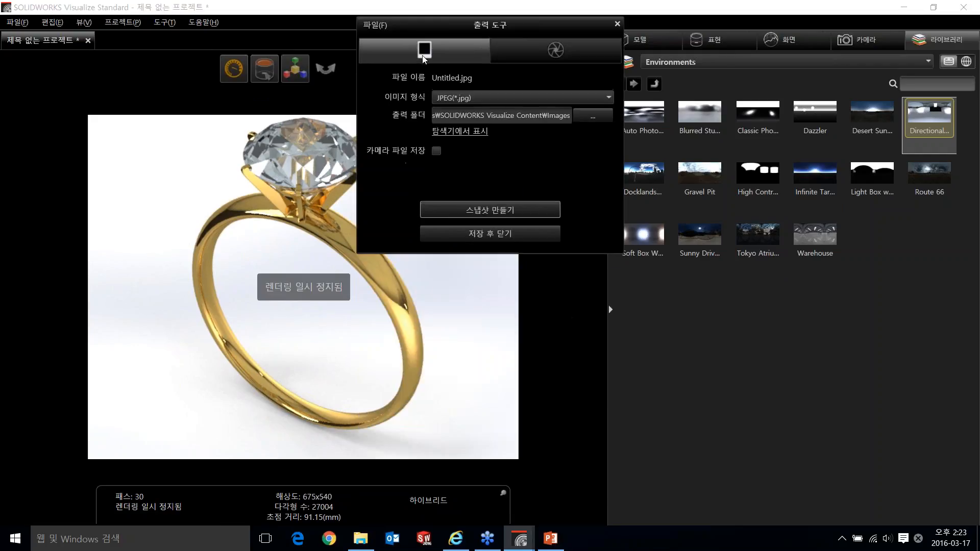
{"action": "left_click", "coordinate": [552, 55]}
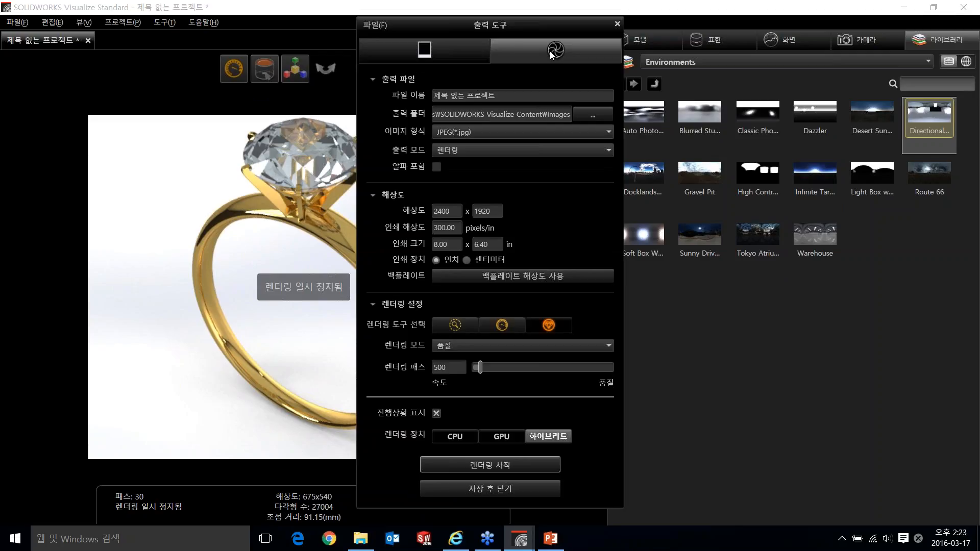
{"action": "left_click", "coordinate": [460, 54]}
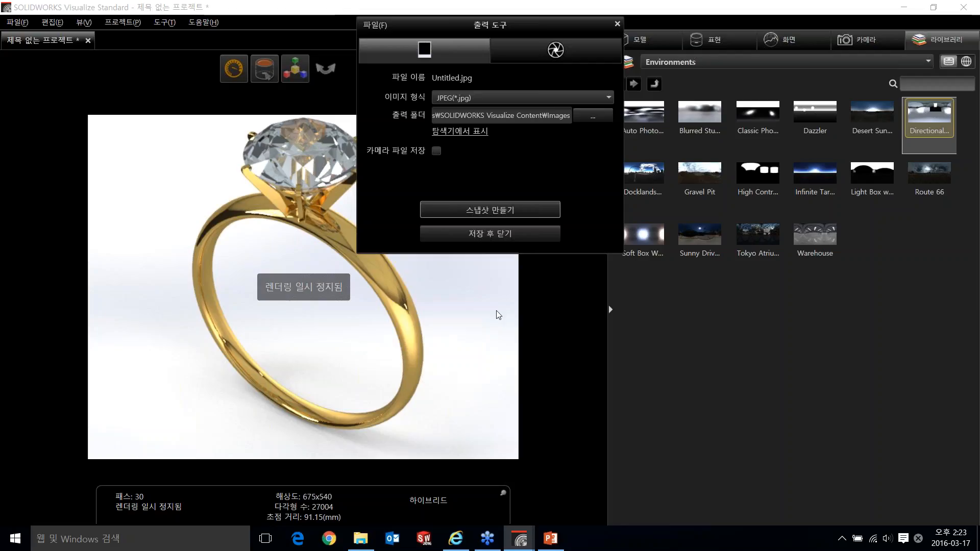
{"action": "left_click", "coordinate": [556, 51]}
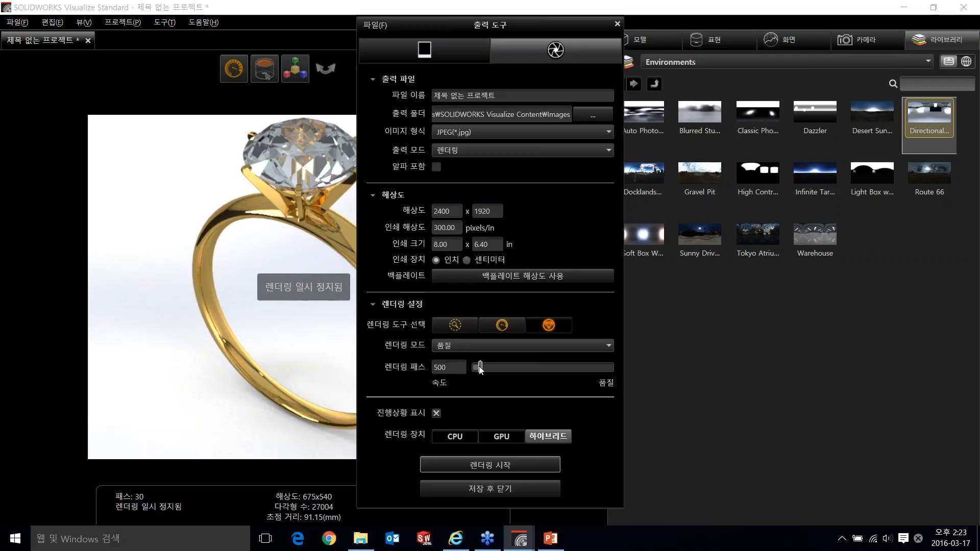
- Set the ring's final render to 574 passes on the hybrid device and start rendering
{"action": "mouse_move", "coordinate": [480, 368]}
{"action": "left_mouse_down"}
{"action": "mouse_move", "coordinate": [623, 375]}
{"action": "mouse_move", "coordinate": [483, 377]}
{"action": "left_mouse_up"}
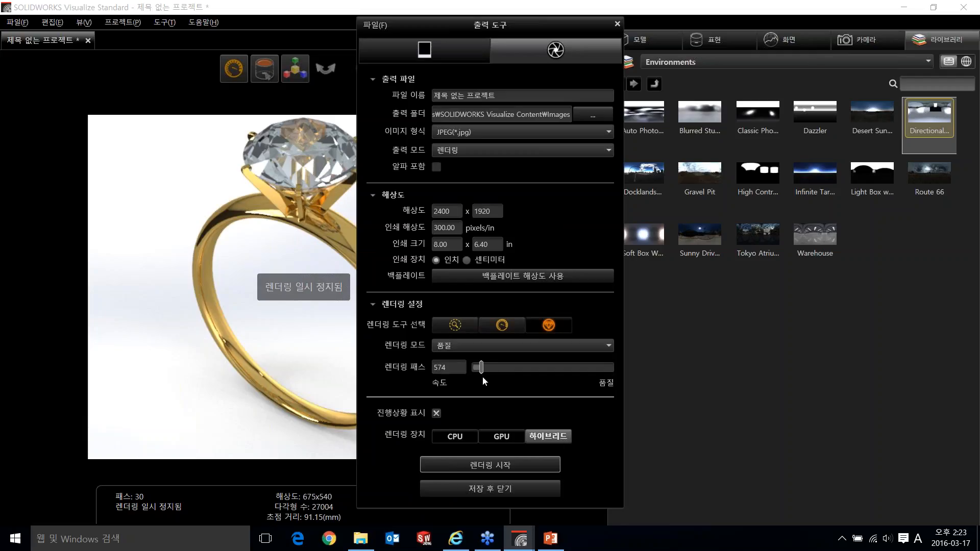
{"action": "left_click", "coordinate": [443, 438]}
{"action": "left_click", "coordinate": [494, 440]}
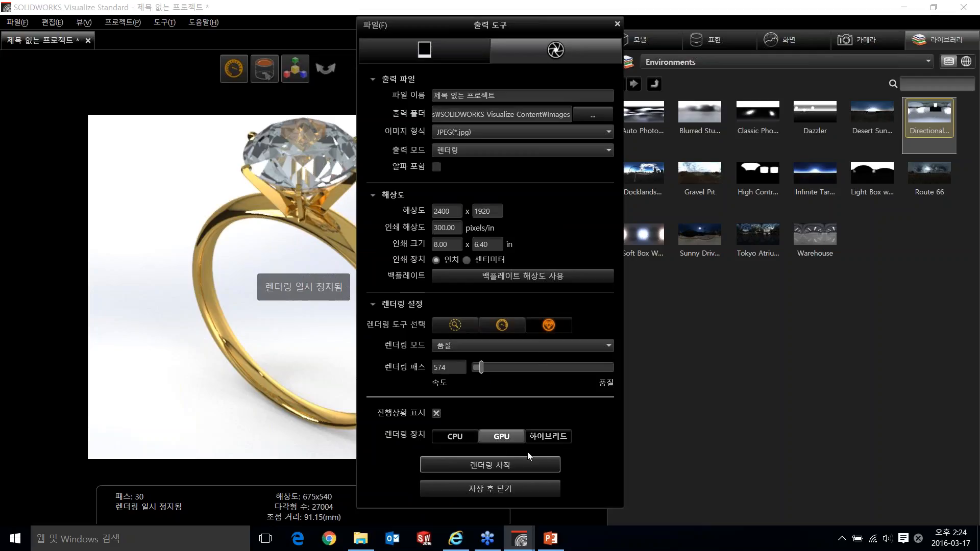
{"action": "left_click", "coordinate": [549, 440]}
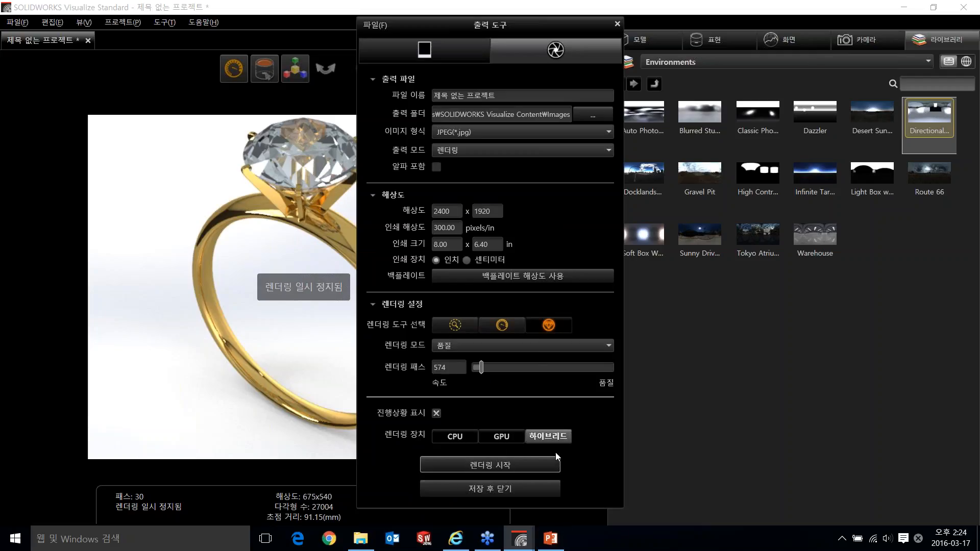
{"action": "left_click", "coordinate": [507, 465]}
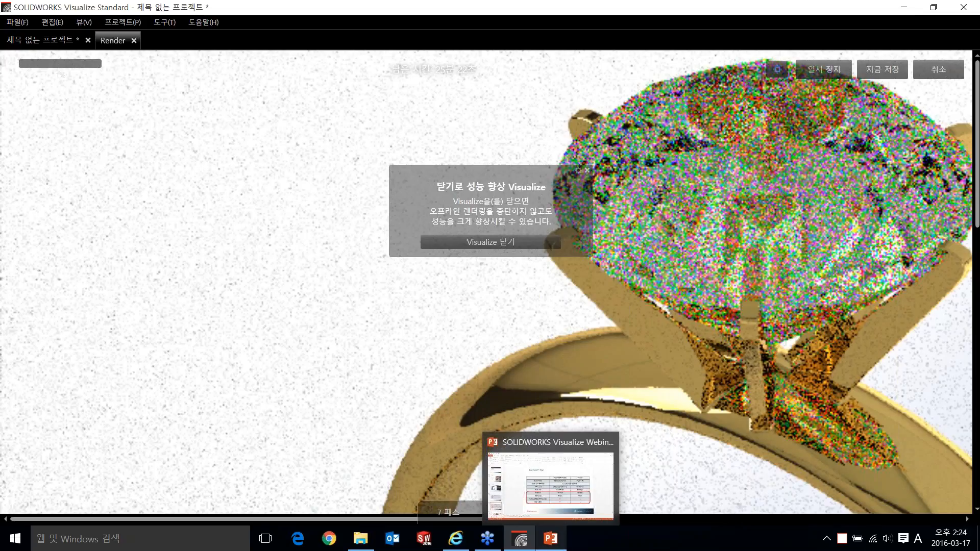
- Switch to the SOLIDWORKS Visualize webinar presentation in PowerPoint and start the slide show from the FAQ slide
{"action": "left_click", "coordinate": [557, 544]}
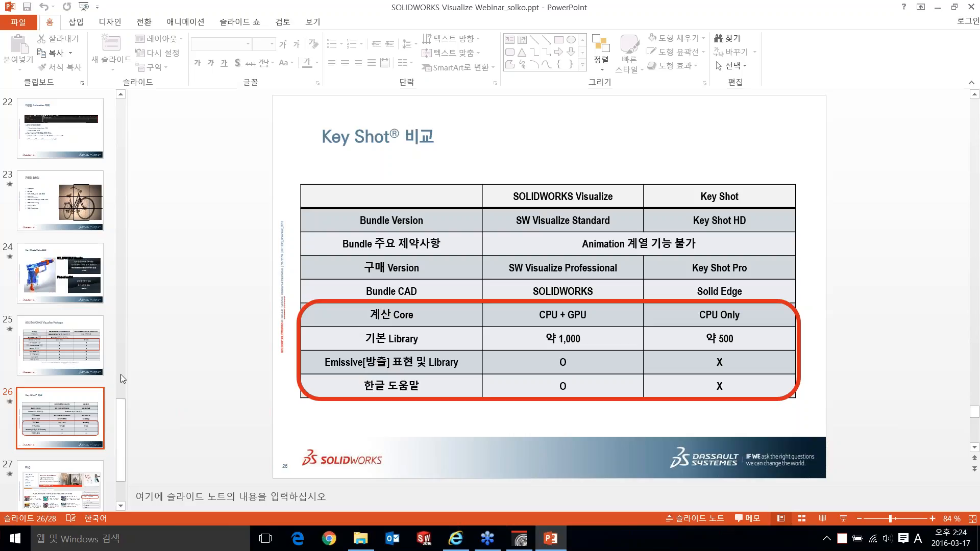
{"action": "scroll", "coordinate": [159, 367], "scroll_direction": "down", "scroll_amount": 1}
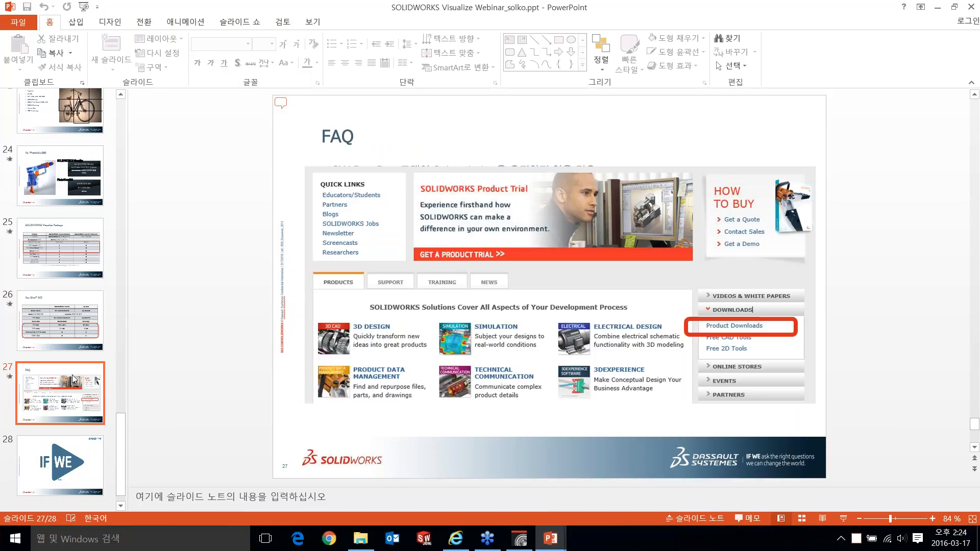
{"action": "key", "text": "shift+F5"}
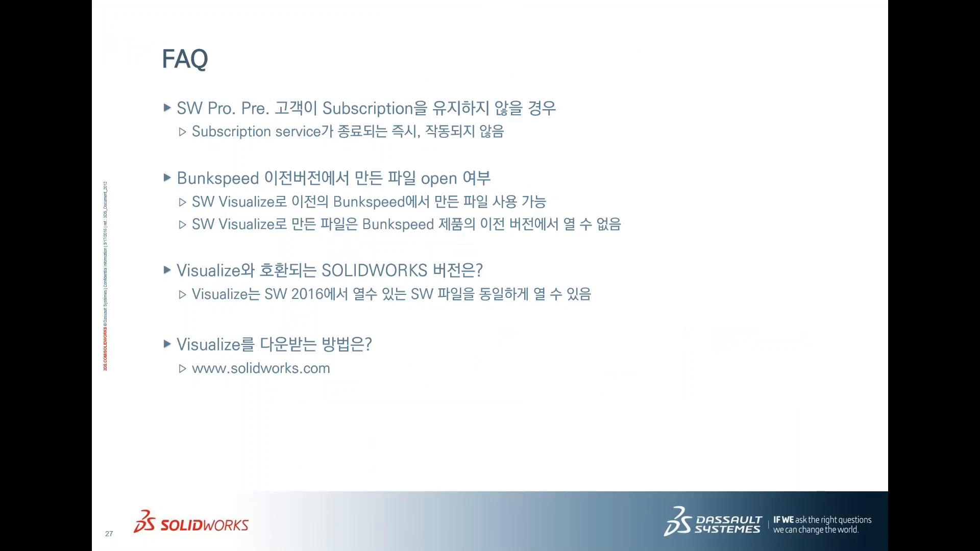